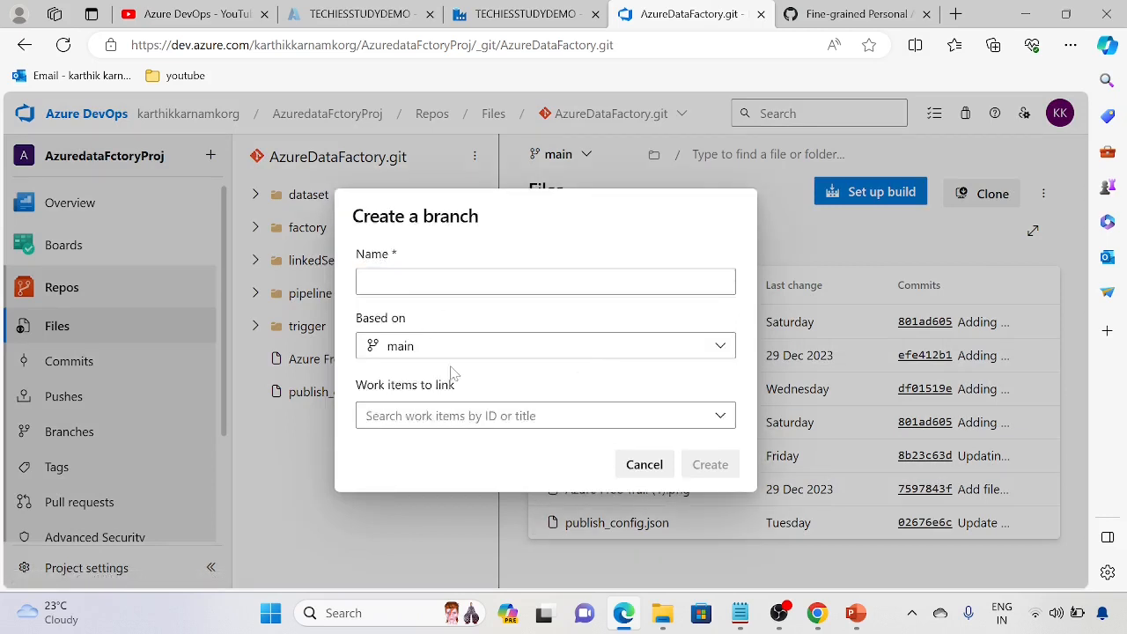
left_click(528, 415)
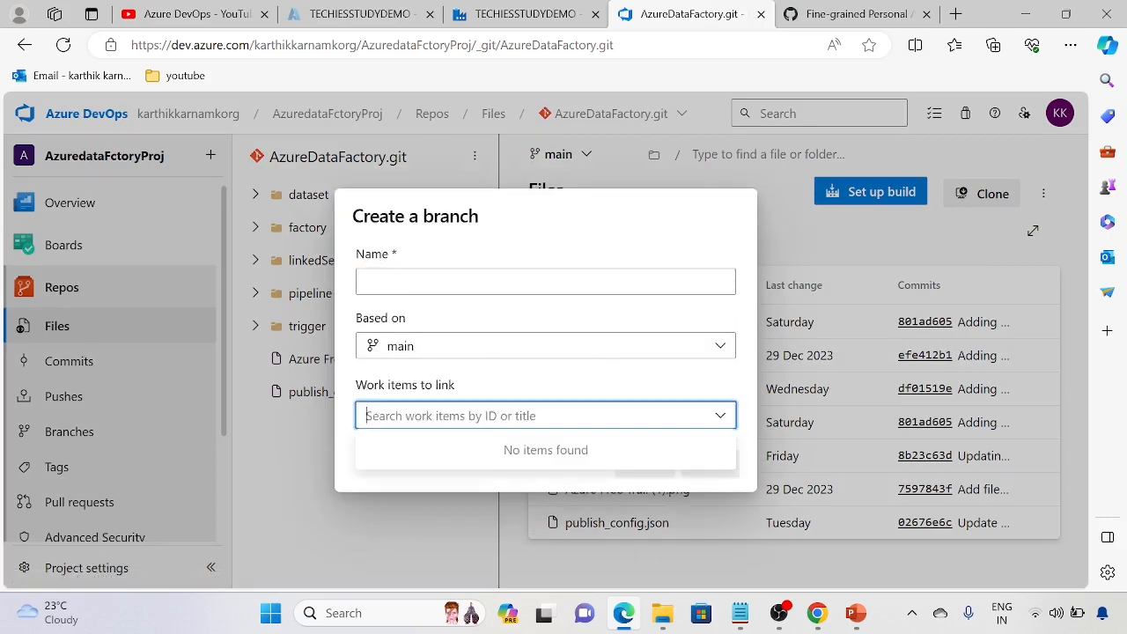
left_click(499, 280)
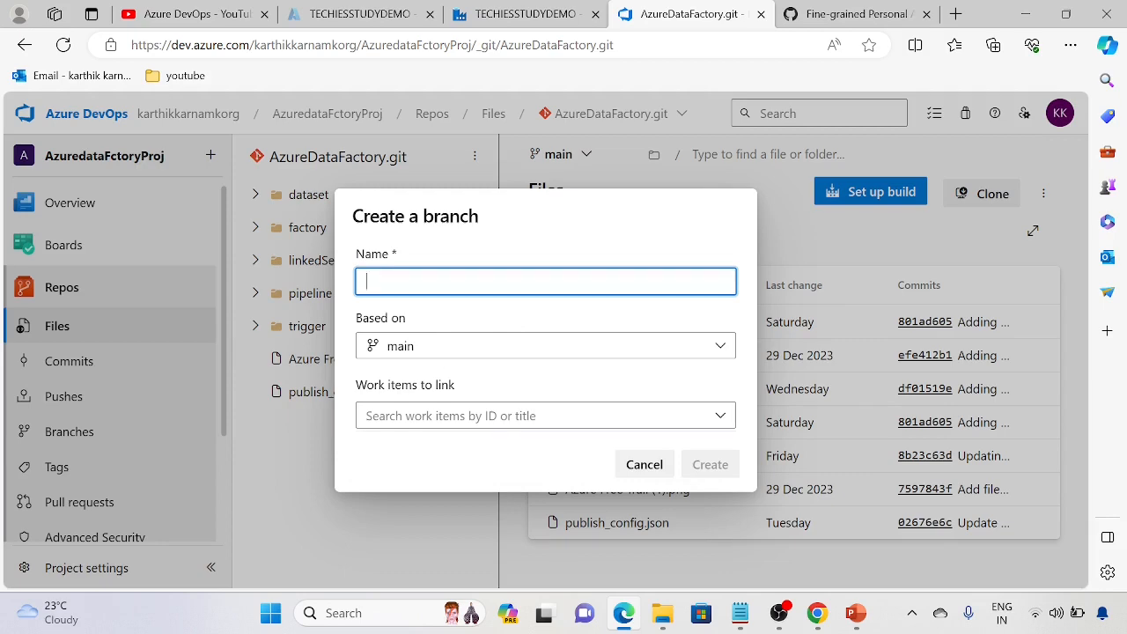
left_click(644, 464)
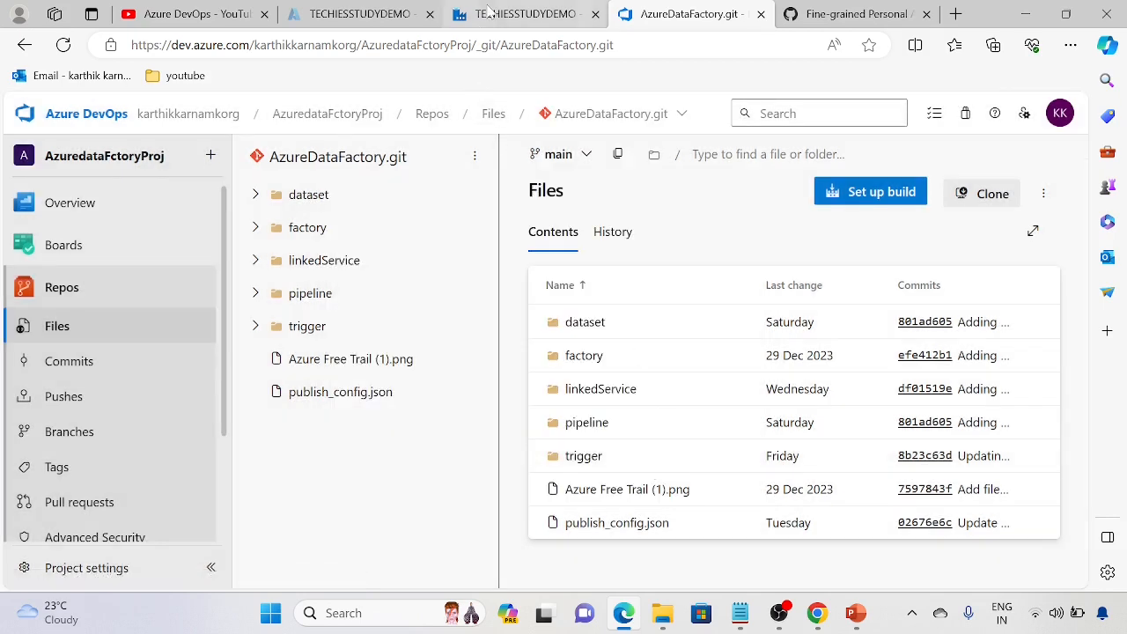
Step: Switch to Data Factory and create a branch based on main, named feature/ followed by the developer's first name
left_click(489, 10)
left_click(209, 145)
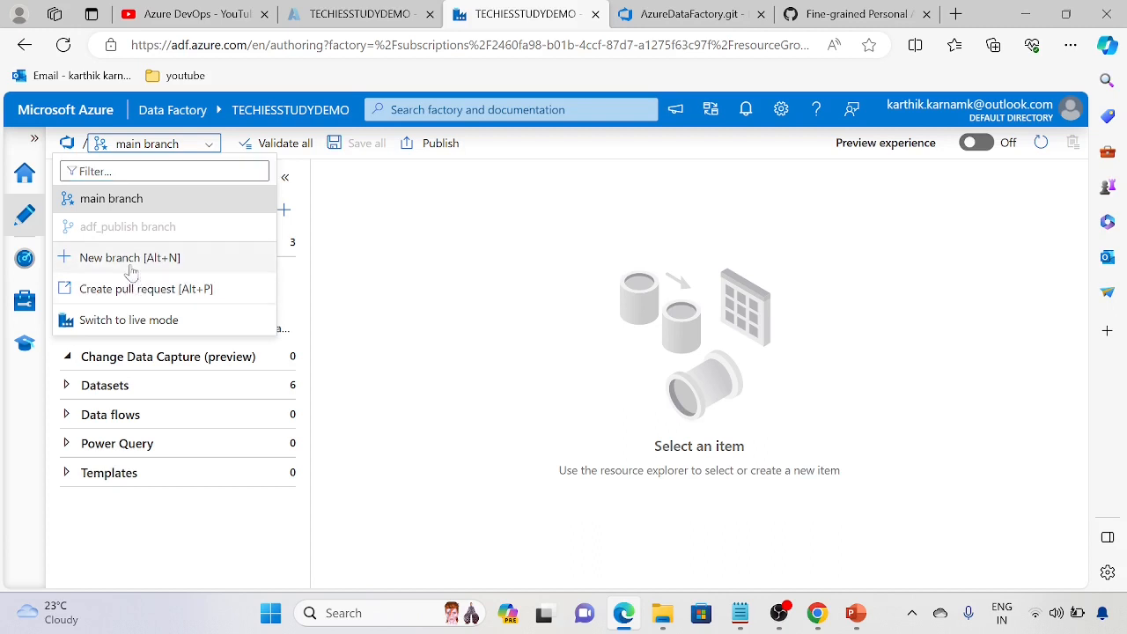
left_click(132, 268)
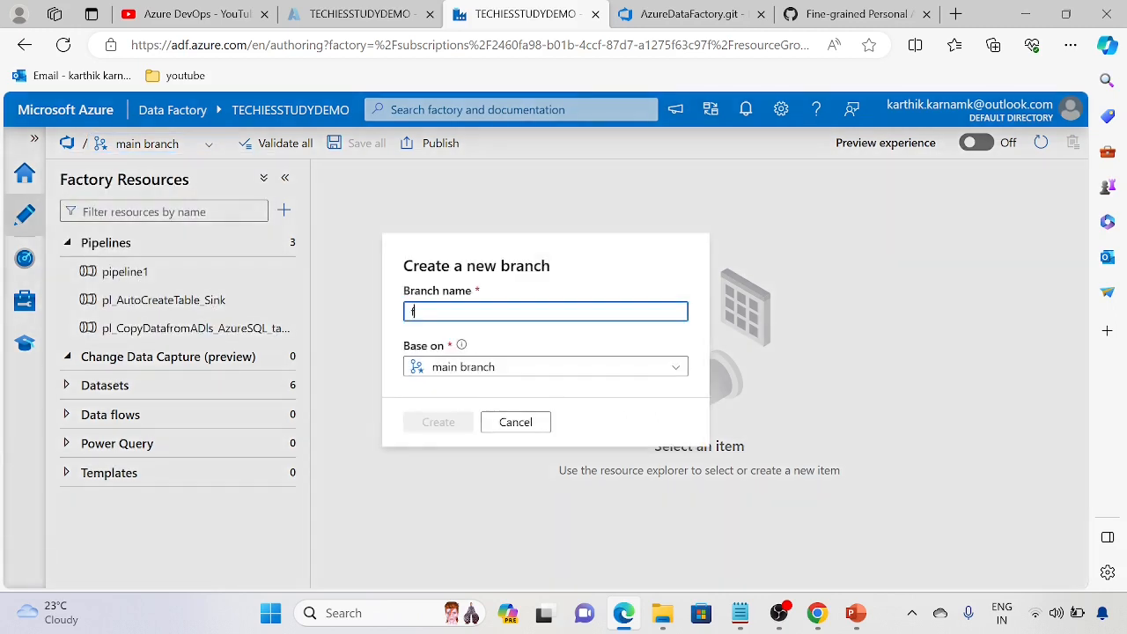
type("feature/karthik")
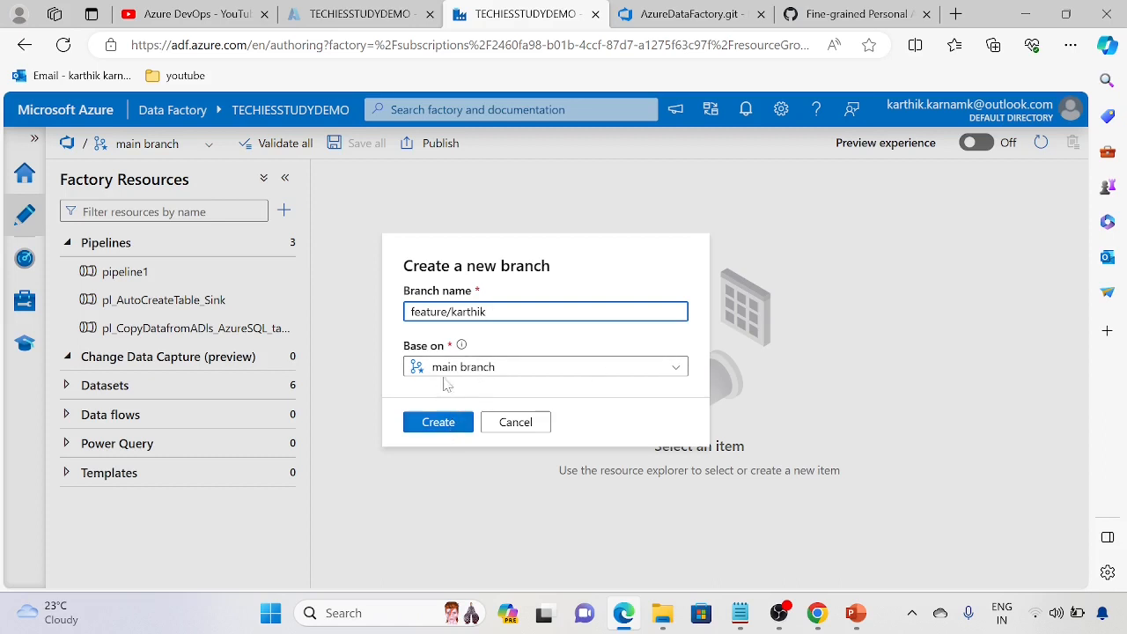
left_click(439, 422)
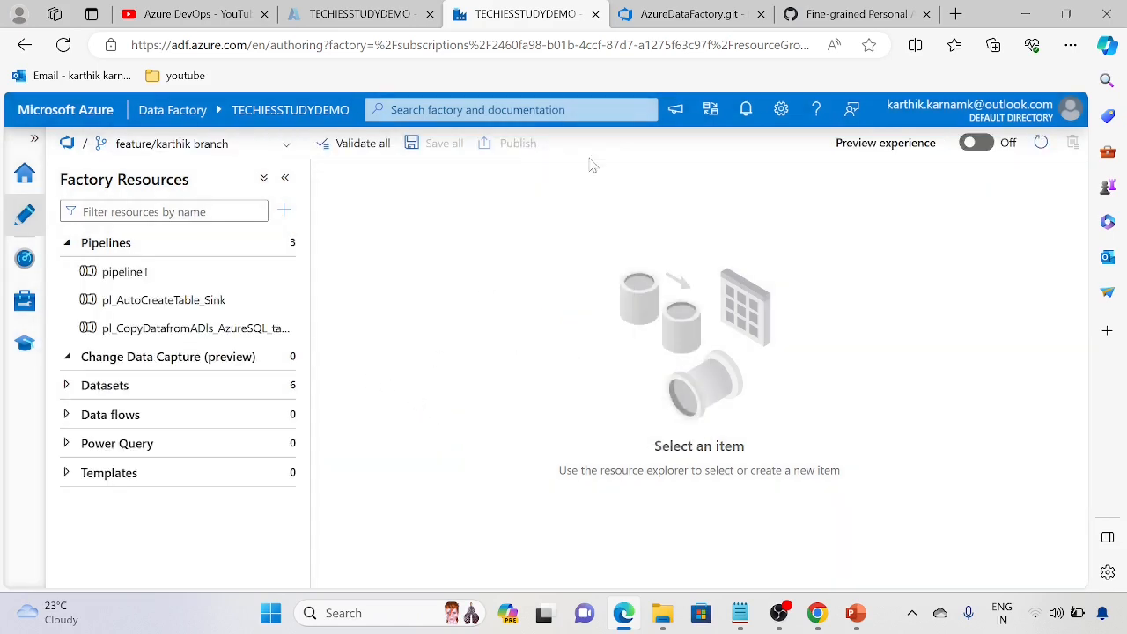
Step: Refresh the AzureDataFactory.git files in Azure DevOps to check the new branch, and examine the publishing restriction in Data Factory
left_click(667, 13)
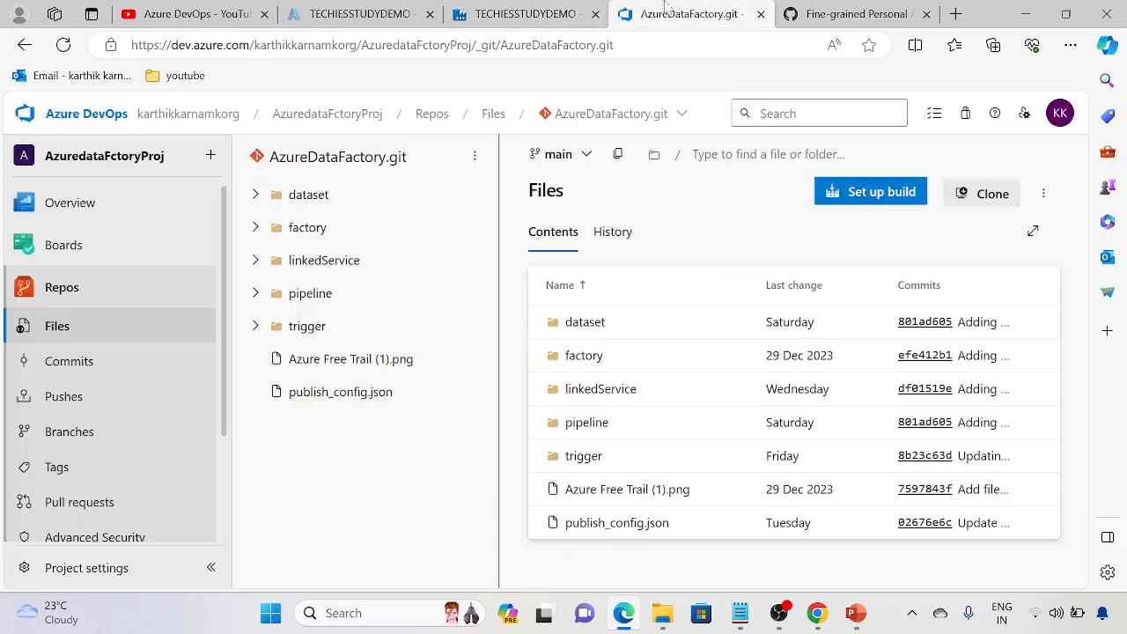
left_click(63, 45)
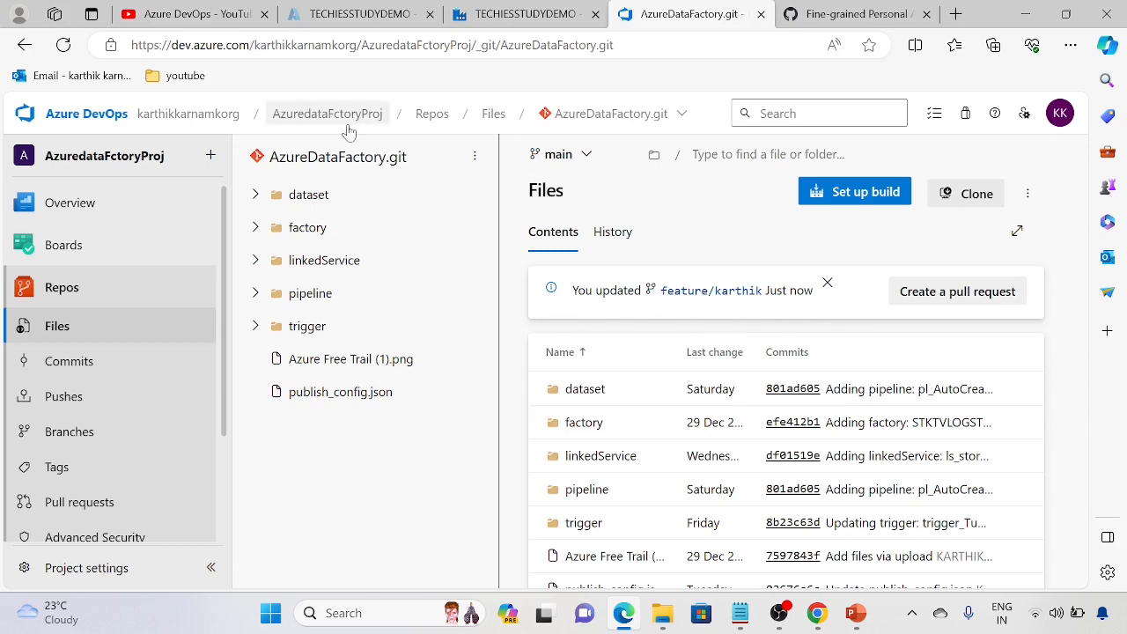
left_click(525, 14)
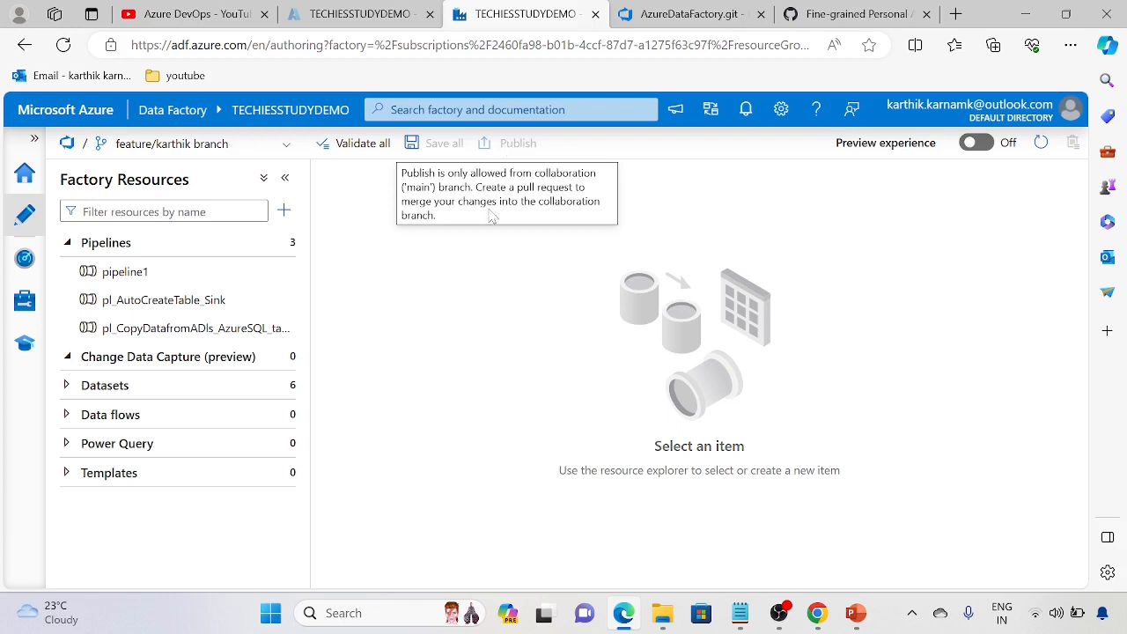
triple_click(456, 211)
triple_click(406, 192)
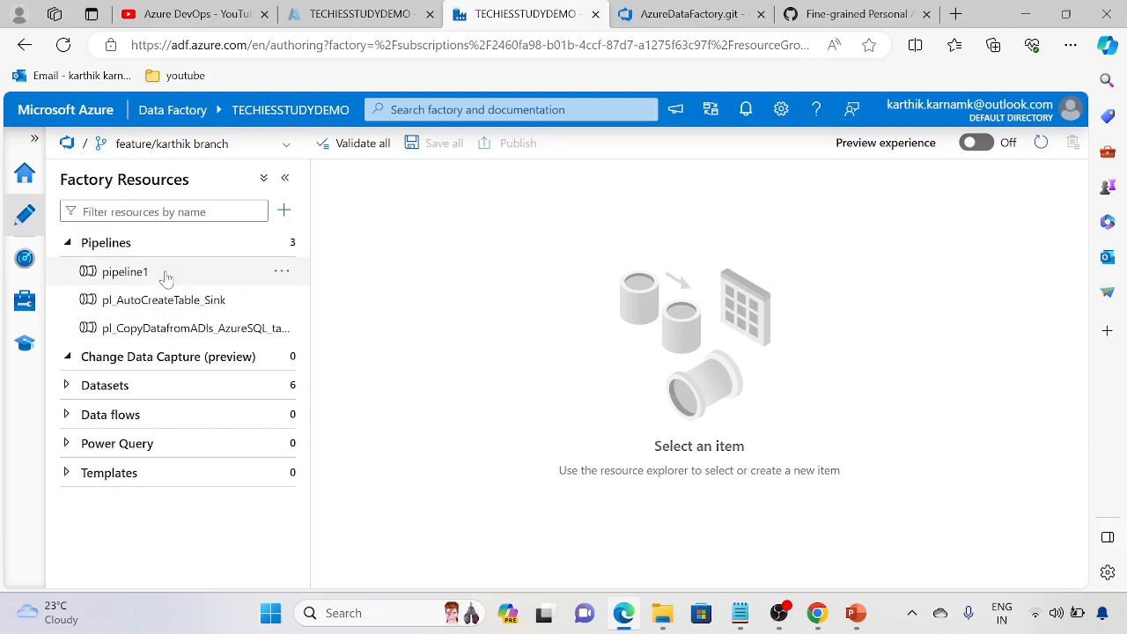
Step: Create a new pipeline named pl_test in the feature branch and hide its properties
left_click(283, 211)
mouse_move(340, 240)
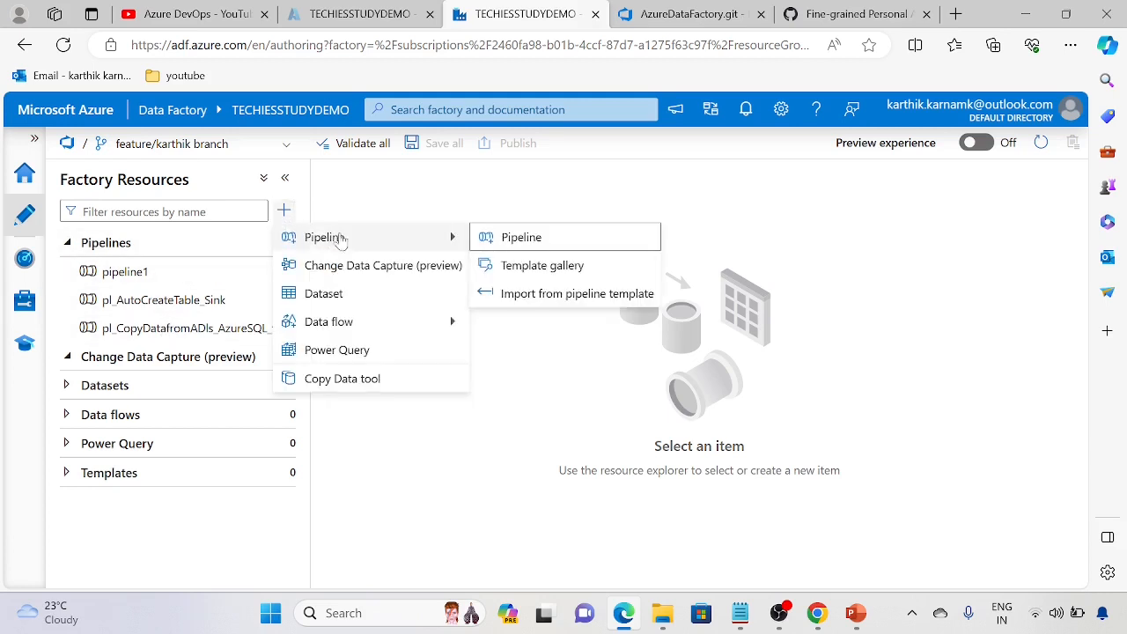
left_click(519, 237)
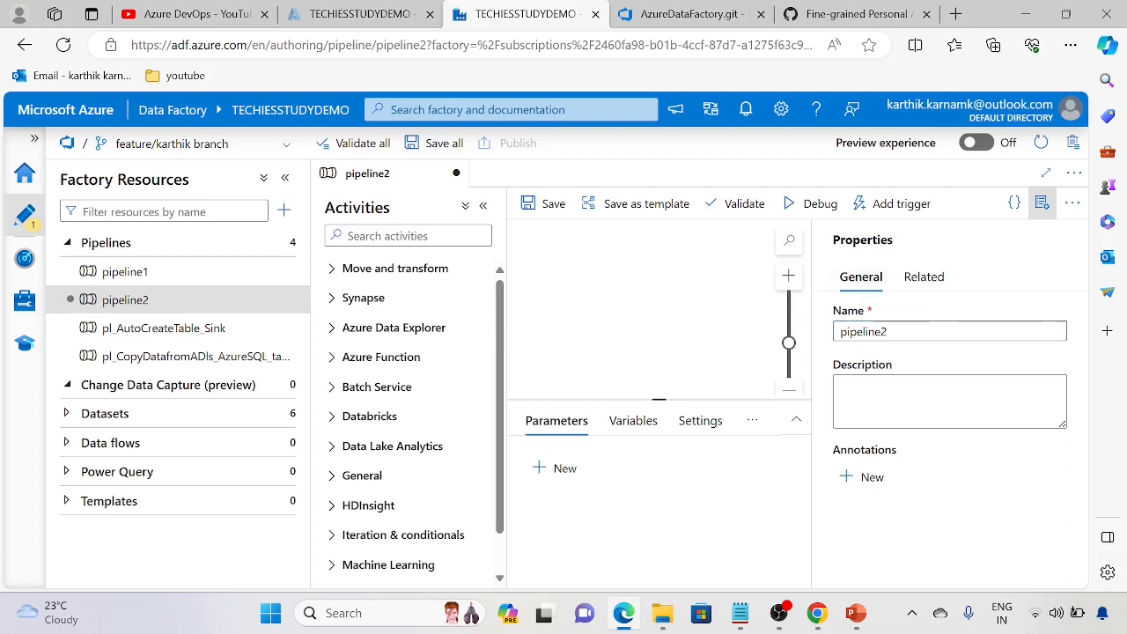
left_click_drag(894, 331, 817, 333)
type("pl_test")
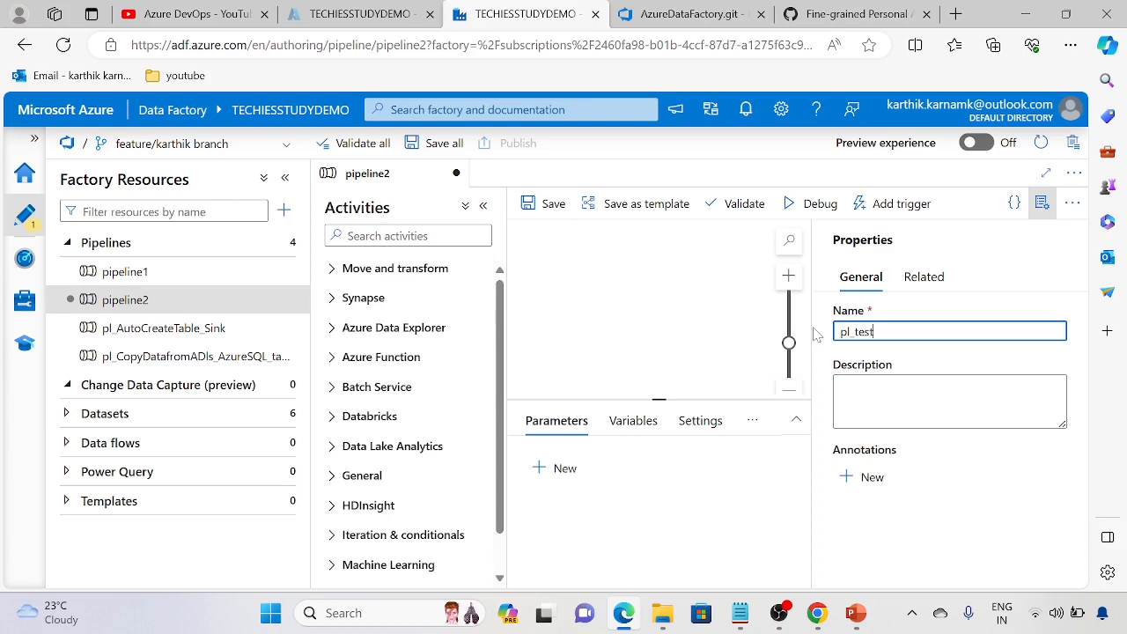
left_click(1041, 203)
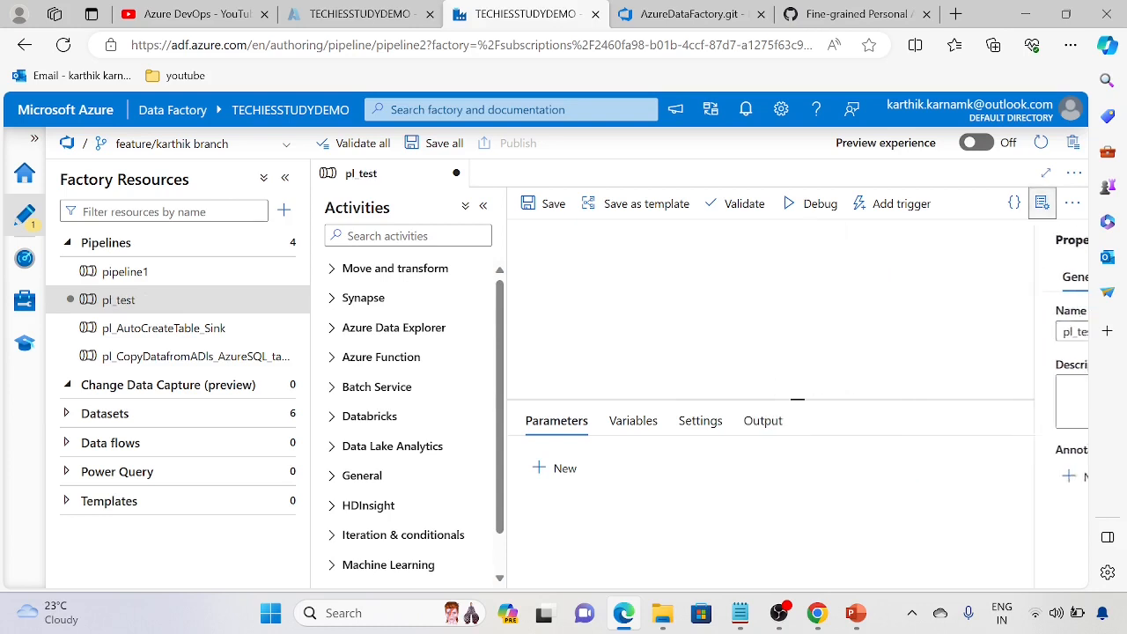
Step: Search the activities for "scr" and add a Script activity to the pl_test canvas
left_click(396, 235)
type("scr")
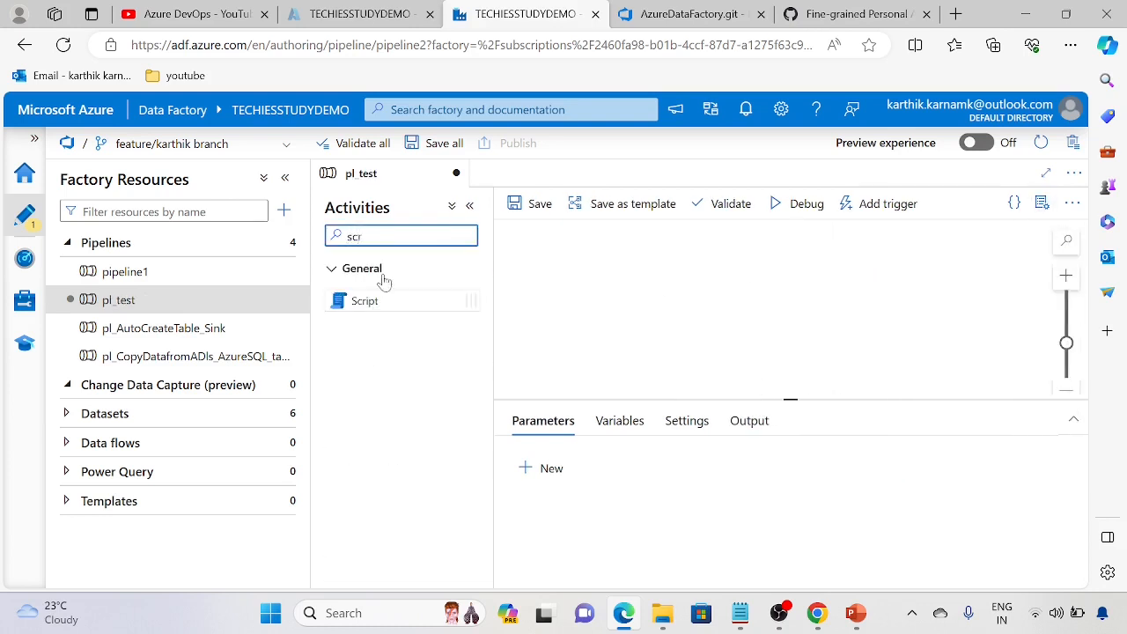
left_click_drag(370, 300, 647, 320)
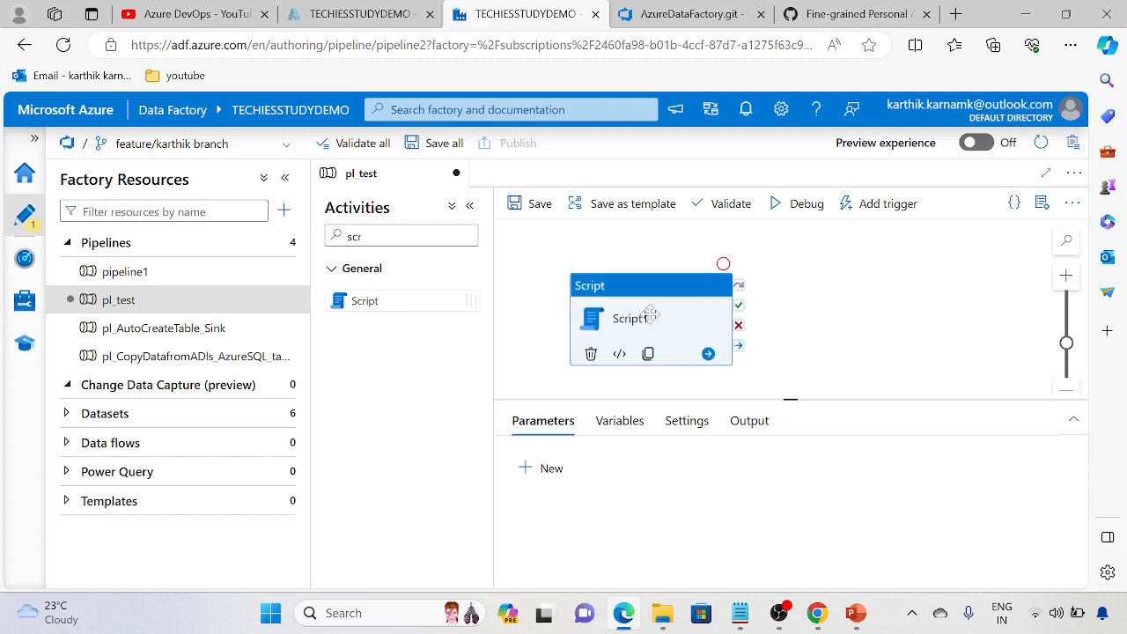
Step: Set the Script activity's linked service to ls_AzureSQL and enter the query script select ''
left_click(599, 422)
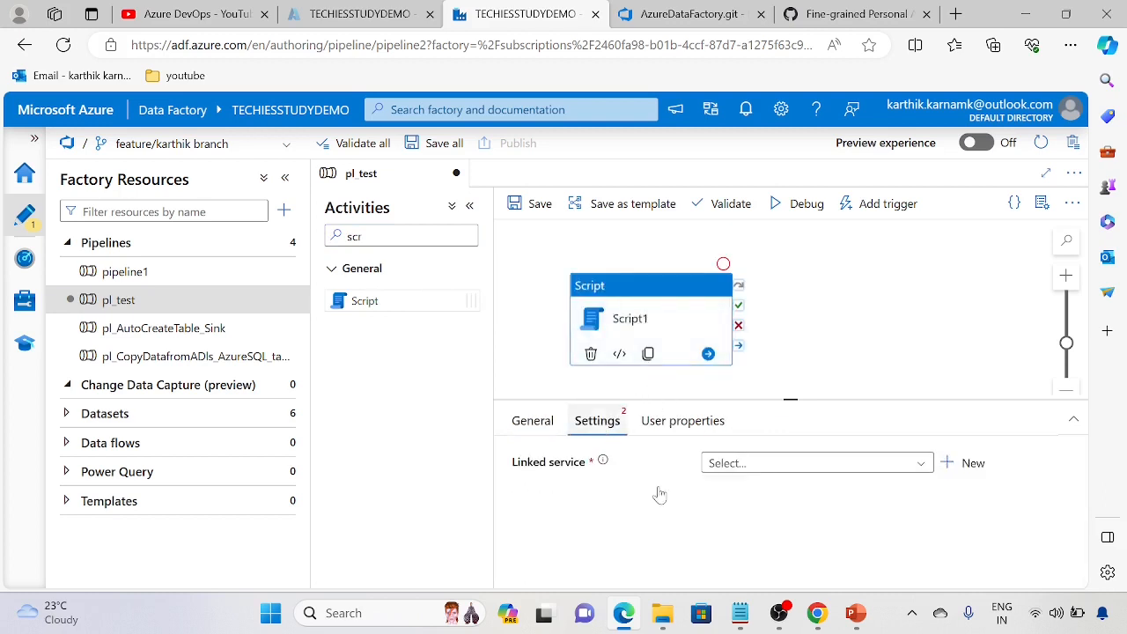
left_click(866, 464)
left_click(796, 520)
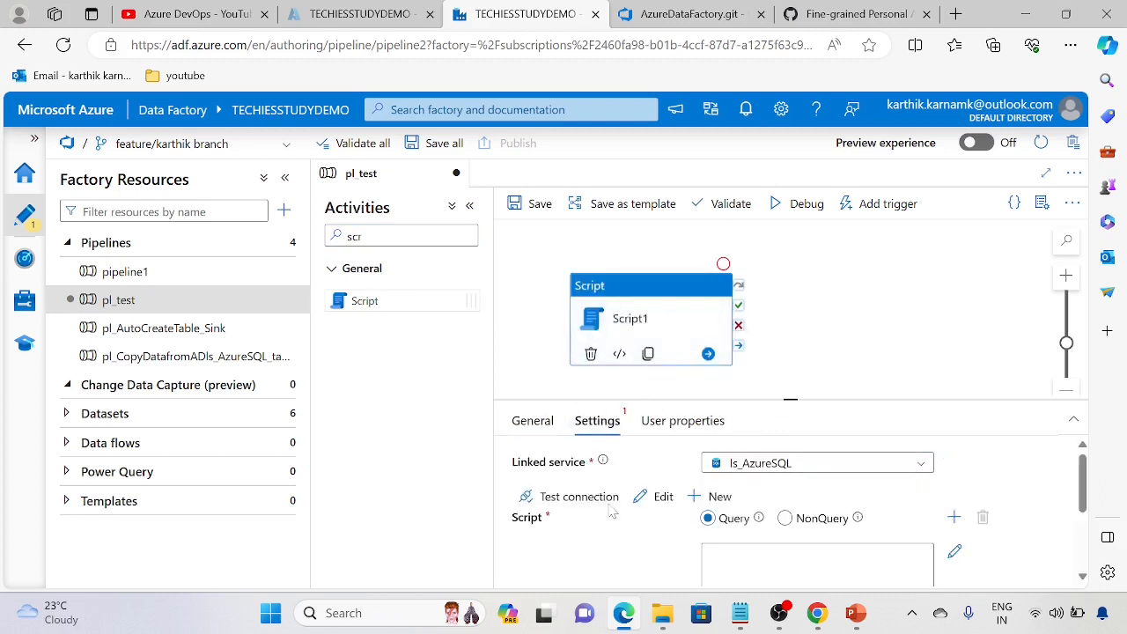
scroll(604, 534, "down", 1)
left_click(797, 523)
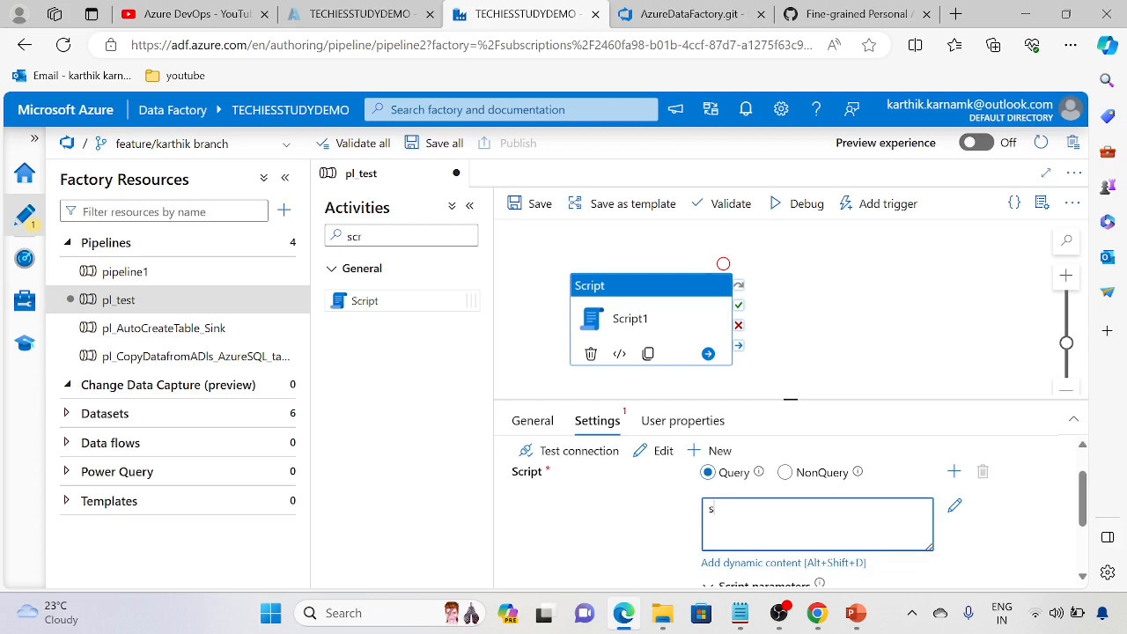
type("select ''")
scroll(751, 537, "down", 1)
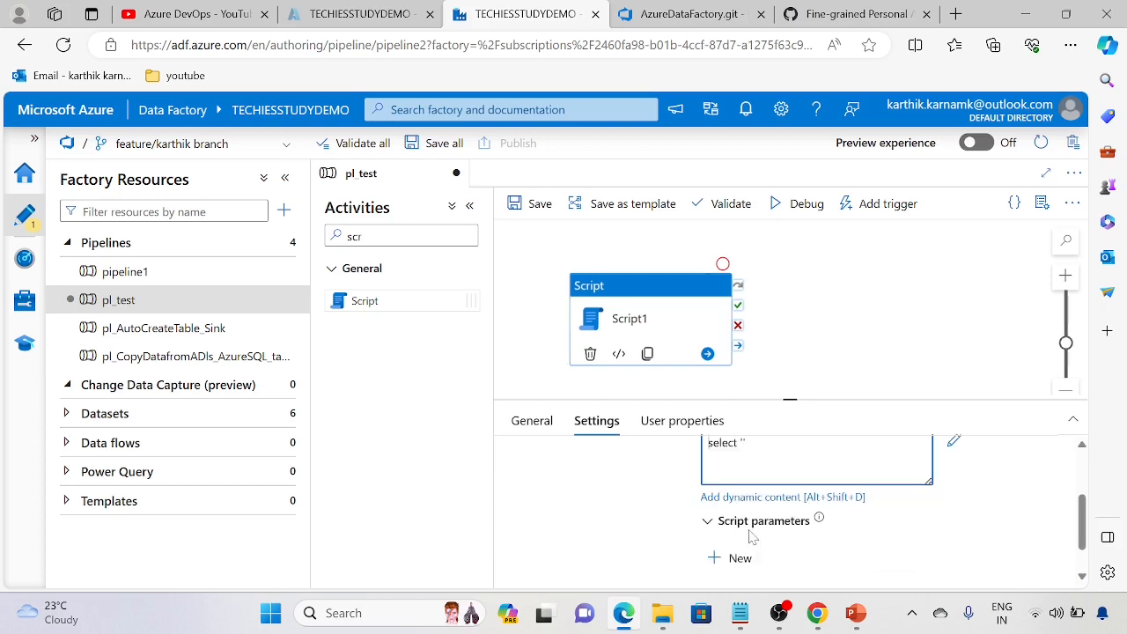
scroll(751, 537, "up", 1)
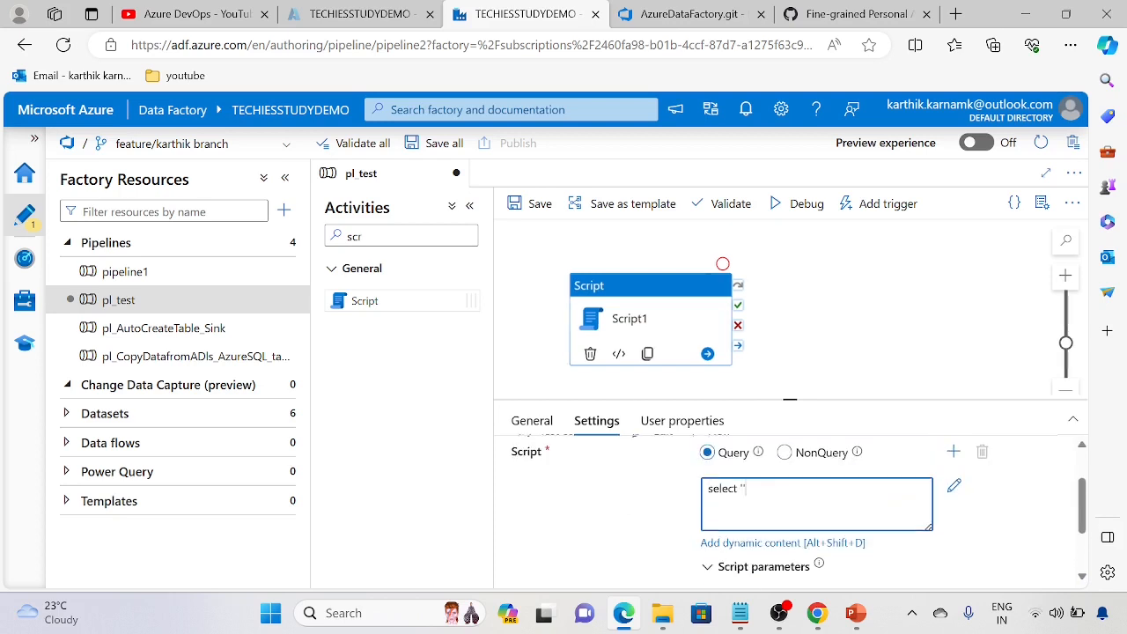
left_click(917, 360)
scroll(522, 270, "down", 3)
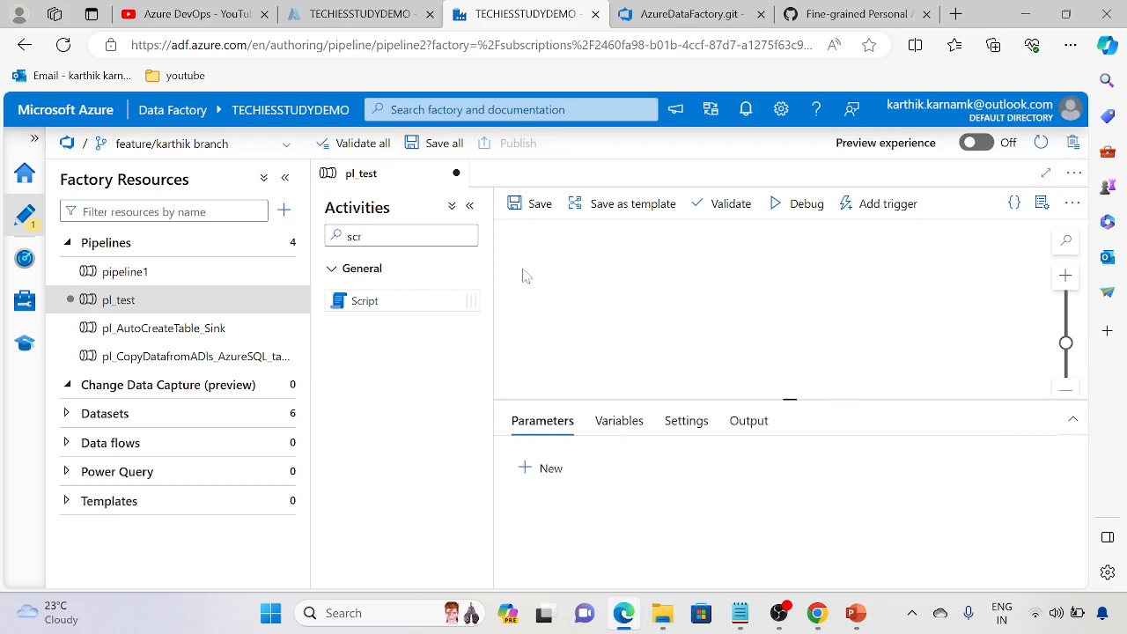
Step: Validate the whole factory and save all changes to the feature branch with the comment "Adding pipeline: pl_test"
left_click(354, 143)
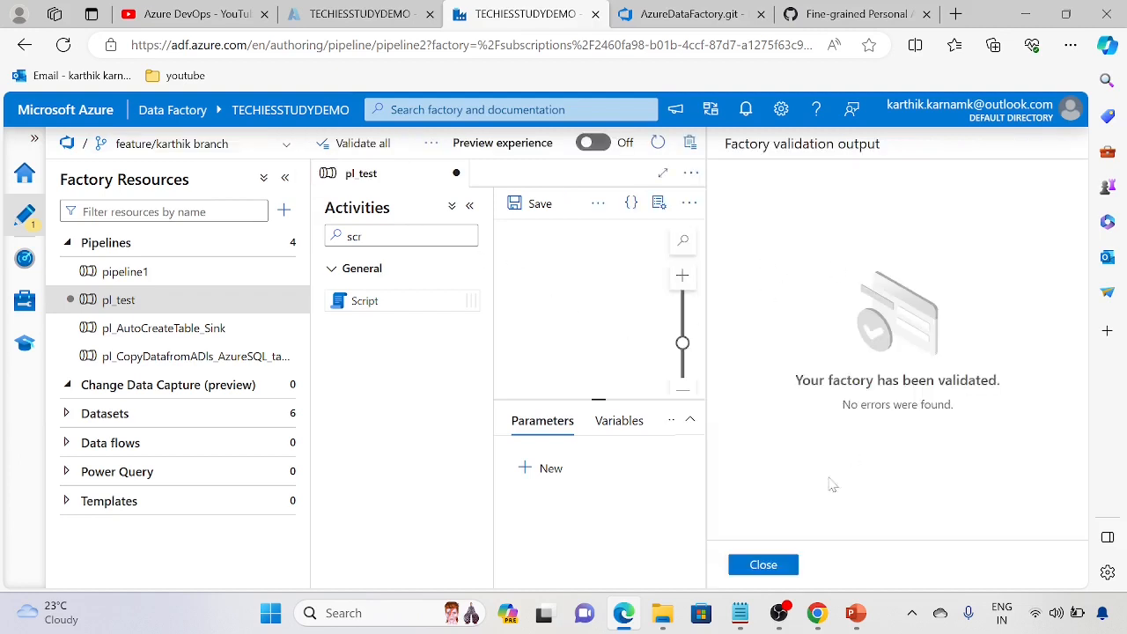
left_click(783, 567)
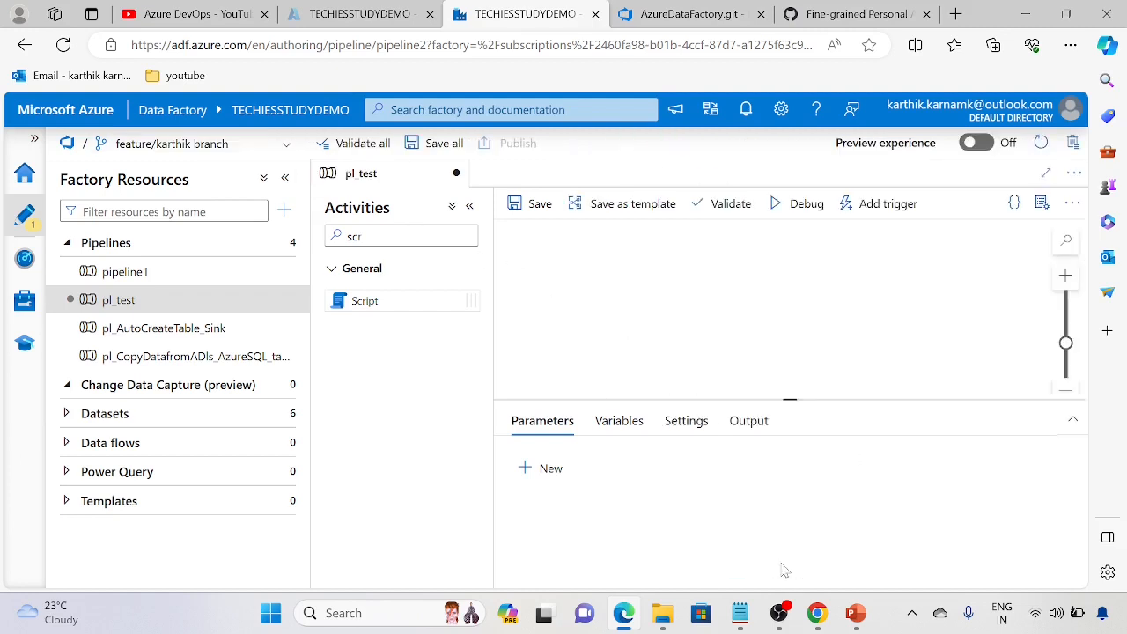
left_click(433, 142)
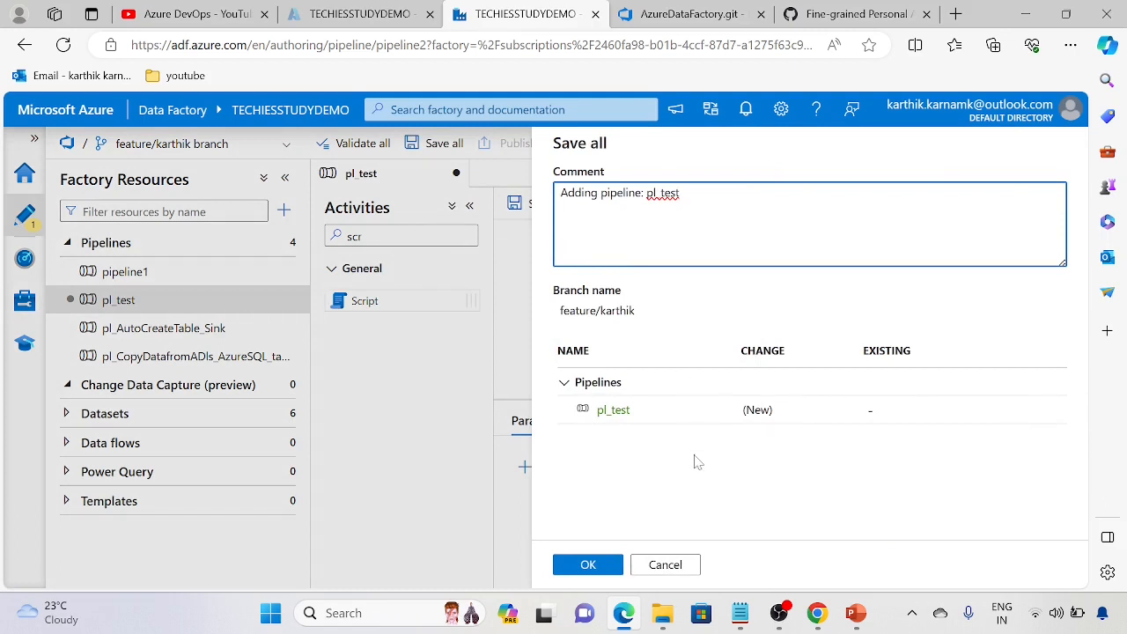
left_click(588, 566)
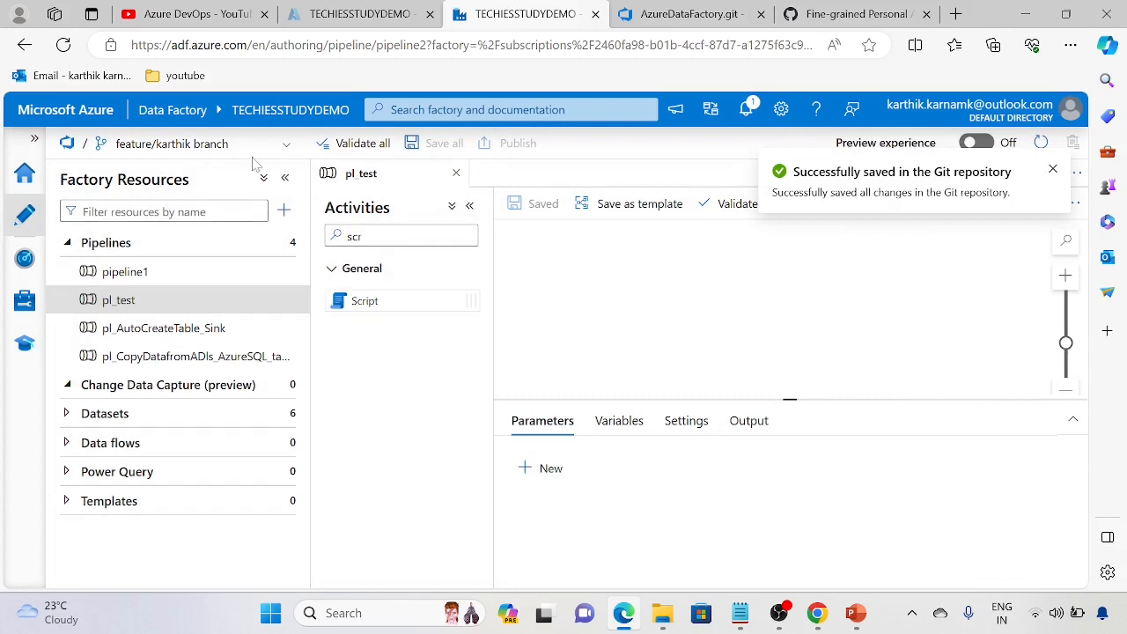
Step: Switch to Azure DevOps and compare the pipeline folder's files in the new feature branch with those in the main branch
left_click(691, 12)
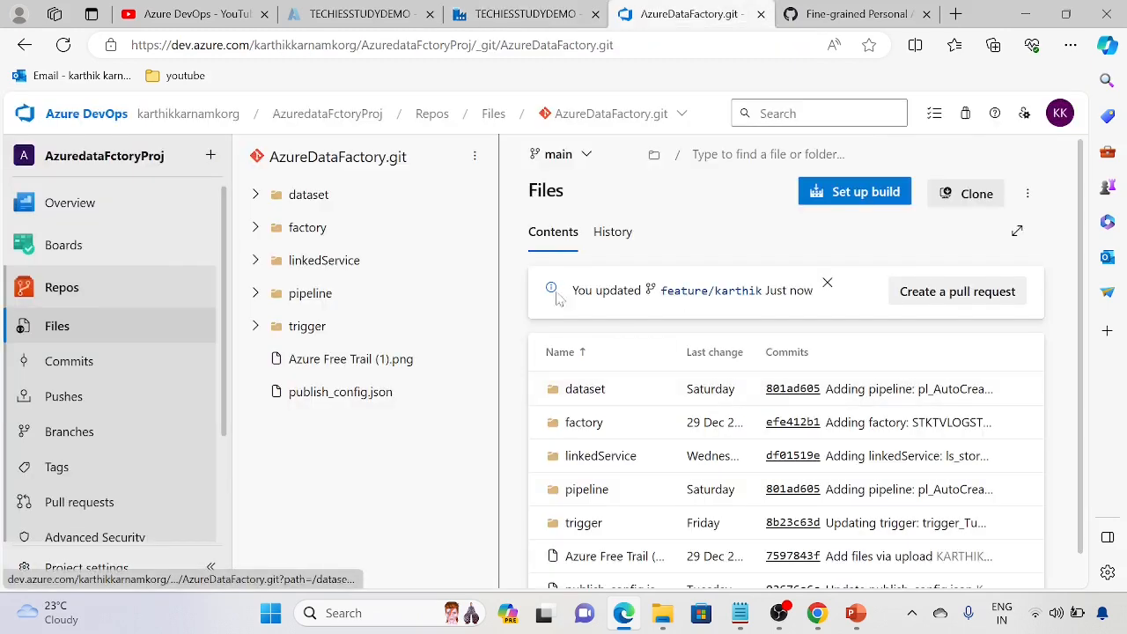
left_click(599, 116)
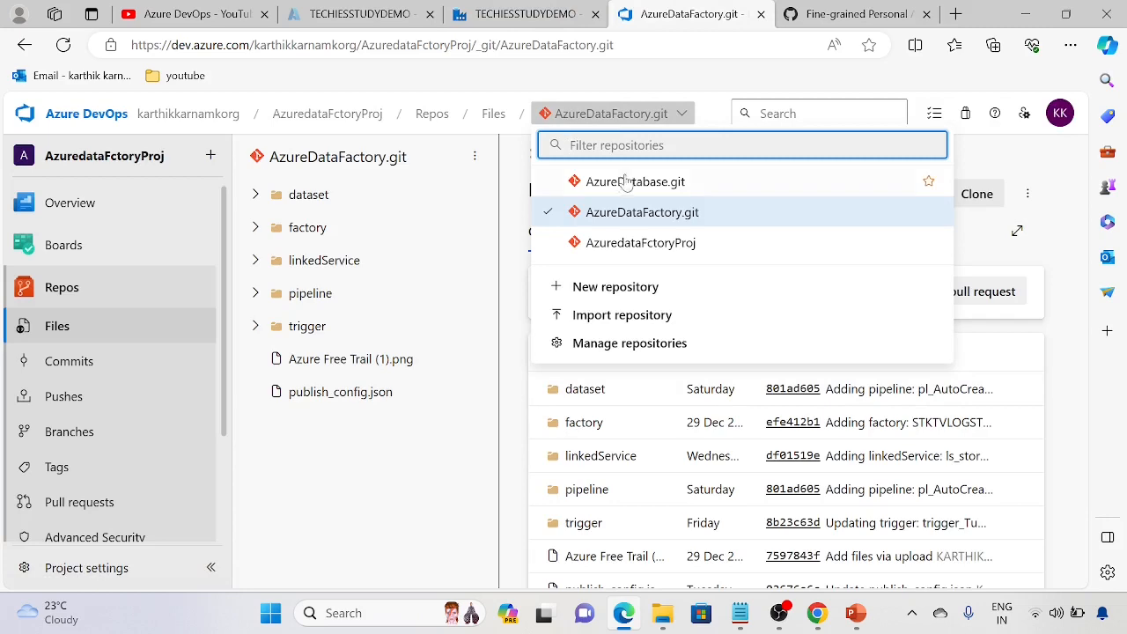
left_click(371, 461)
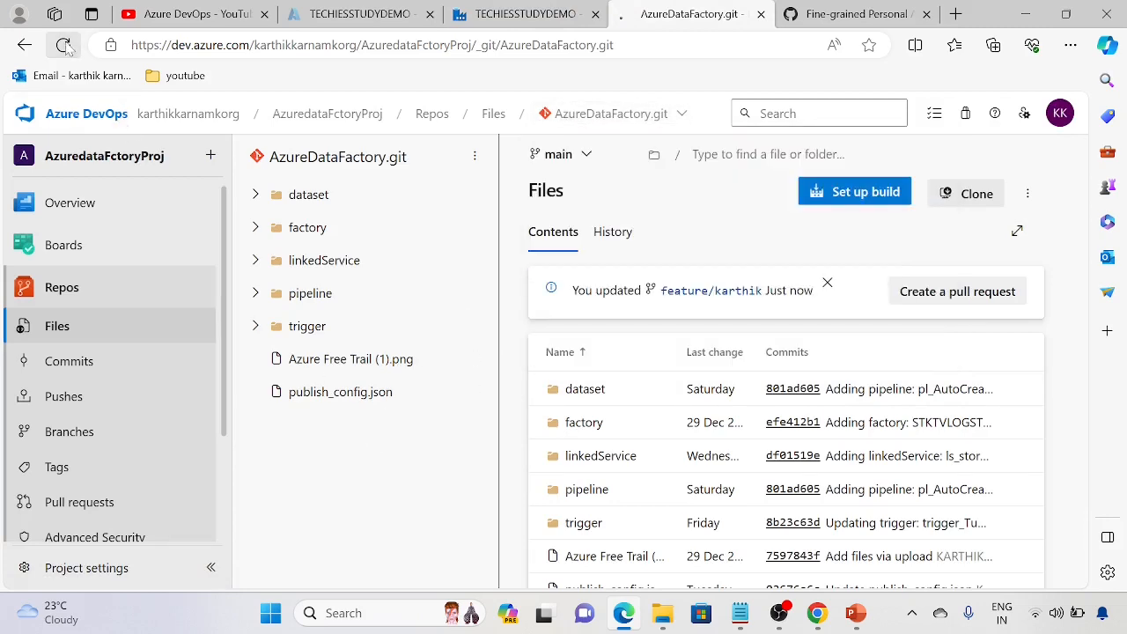
left_click(92, 433)
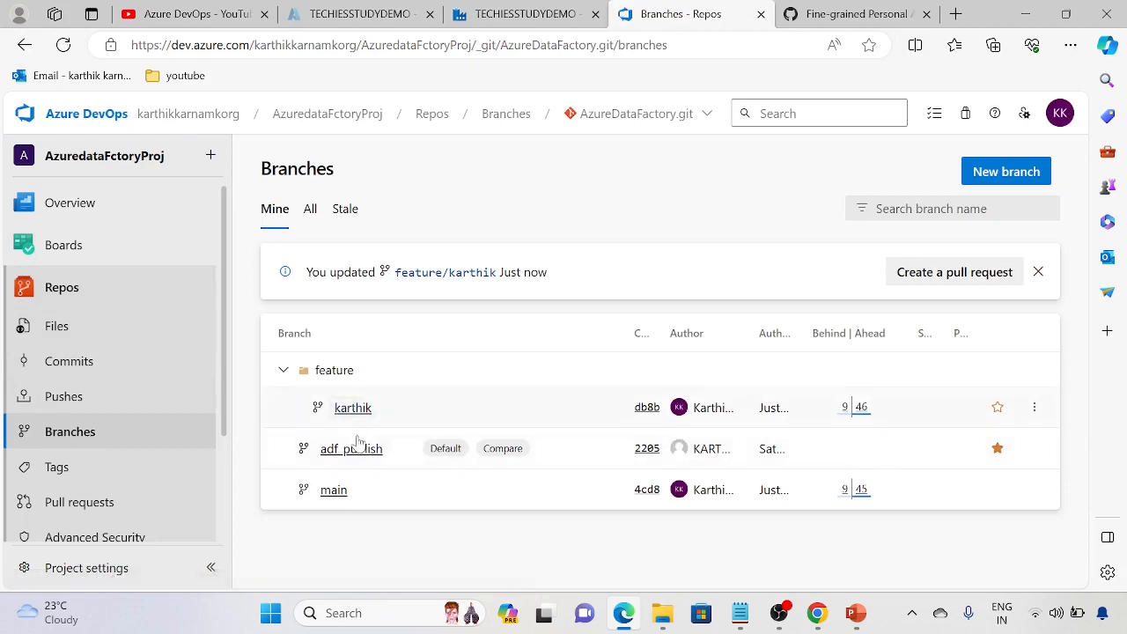
left_click(357, 412)
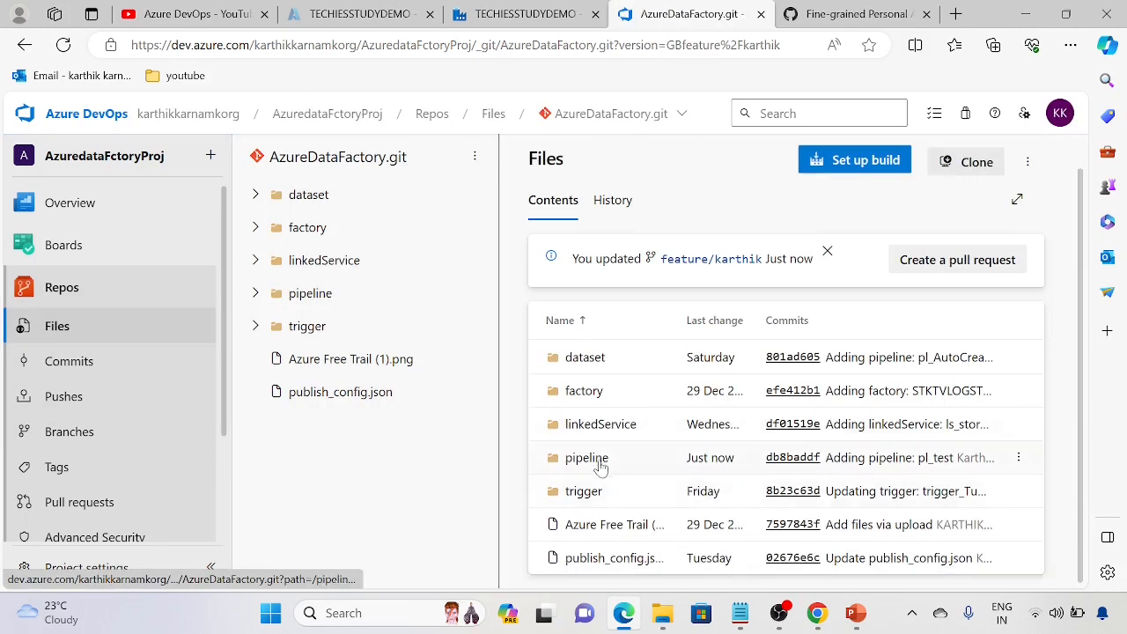
left_click(595, 459)
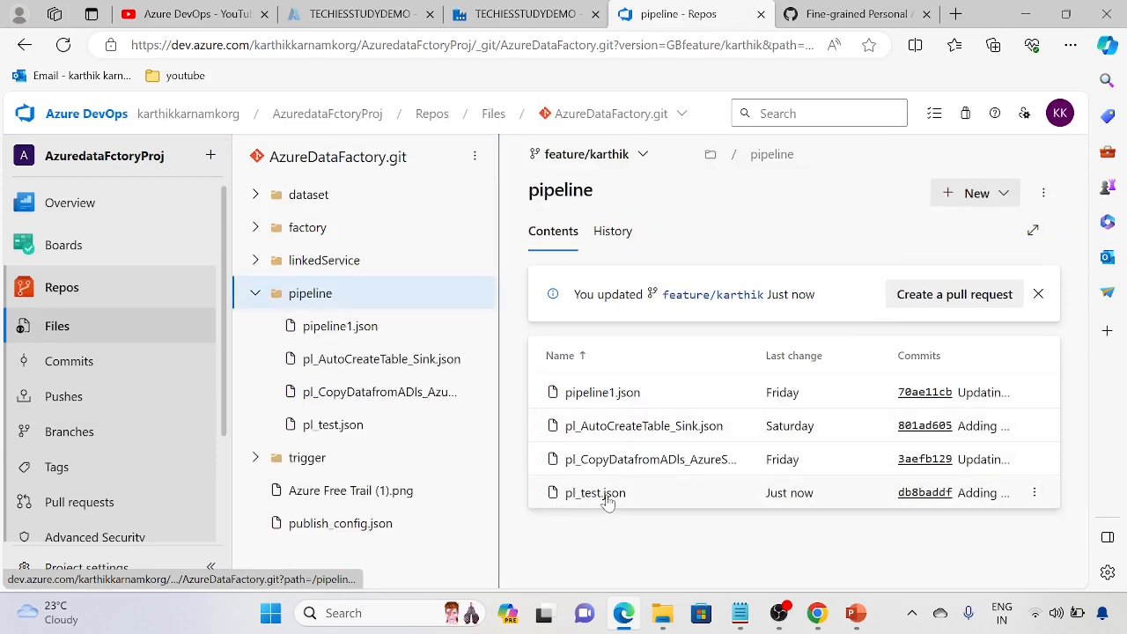
left_click(645, 156)
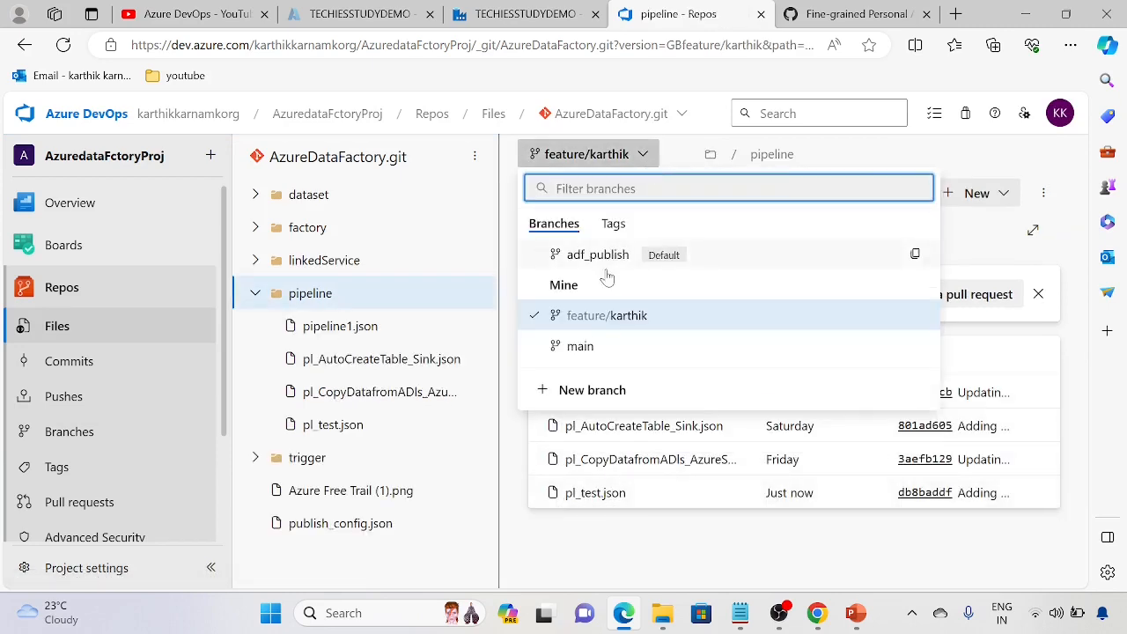
left_click(594, 351)
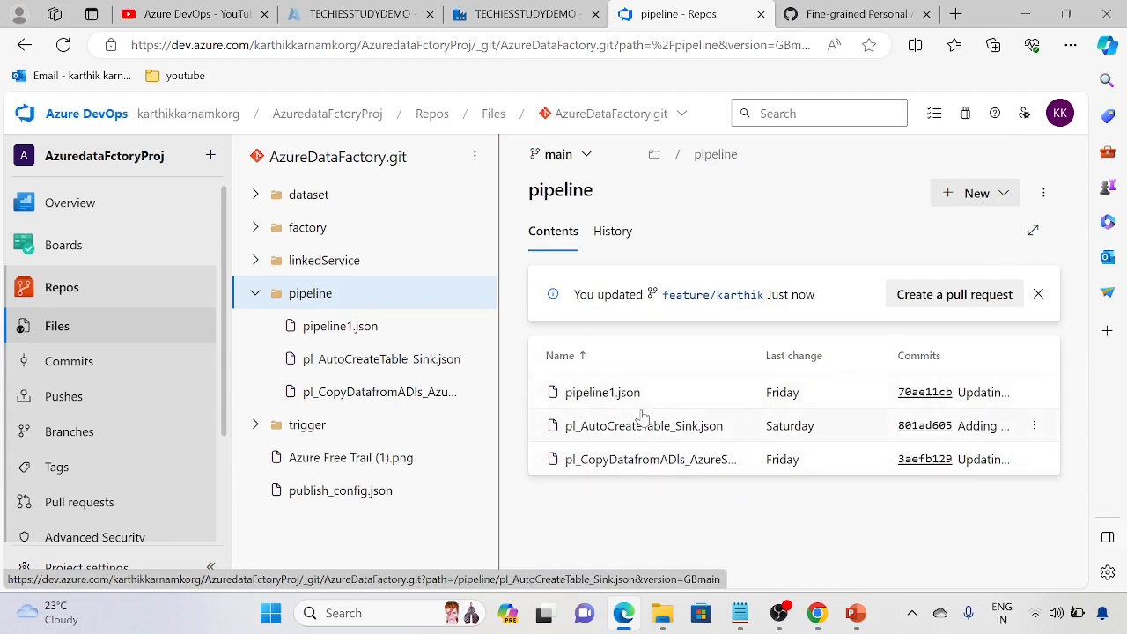
Step: Switch to Azure Data Factory, clear the activity search, and start a new pull request from the feature branch
left_click(556, 19)
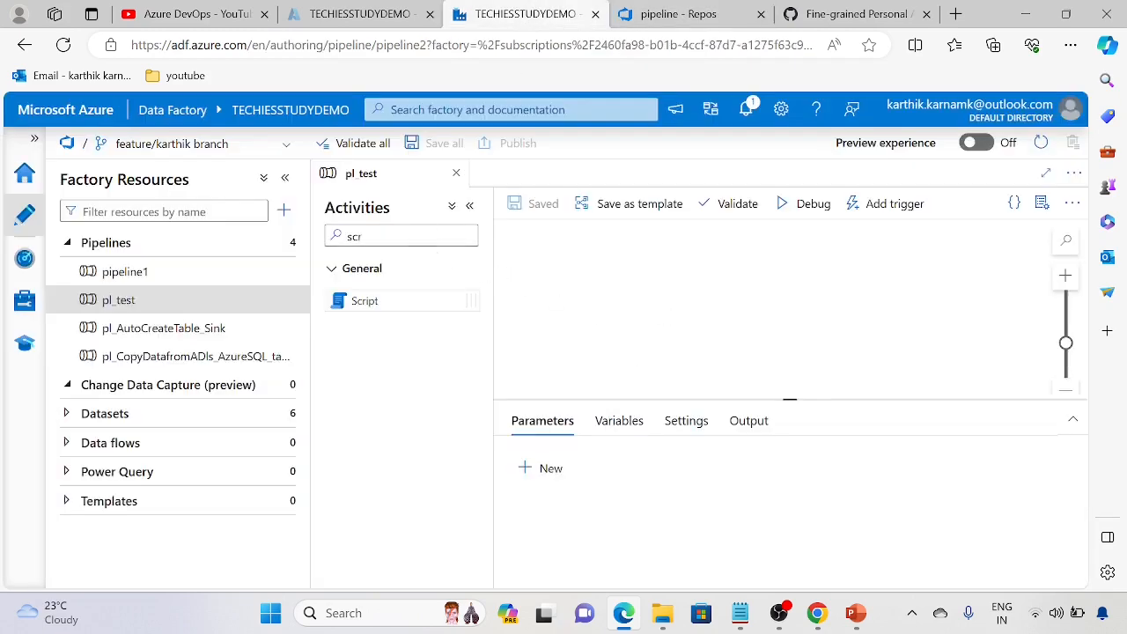
left_click_drag(371, 236, 313, 235)
key("BackSpace")
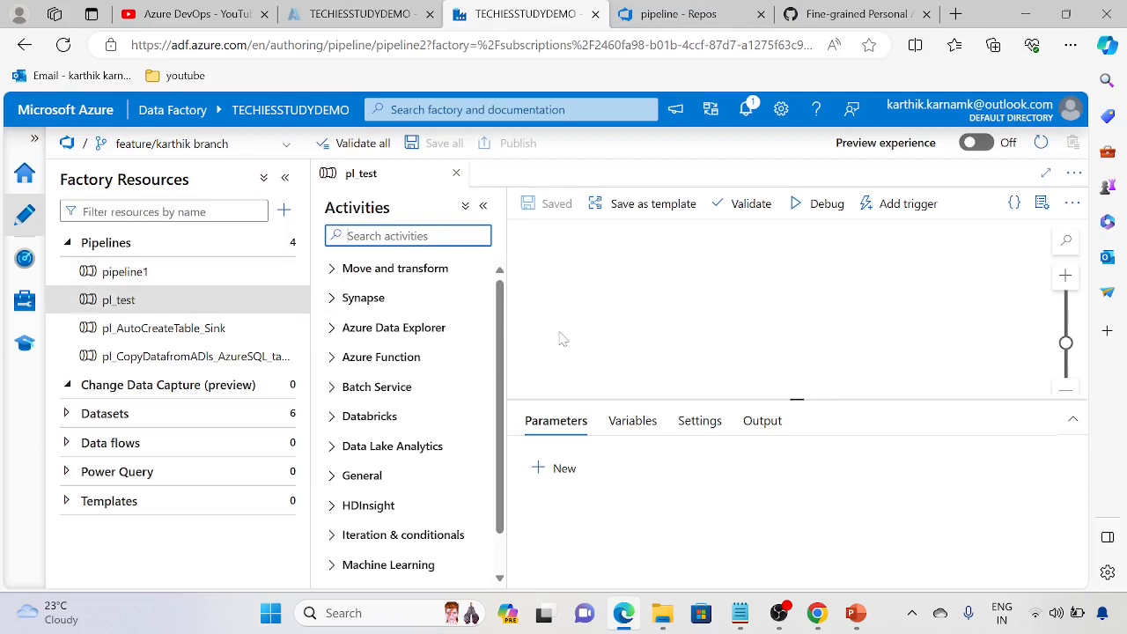
left_click(282, 143)
left_click(169, 316)
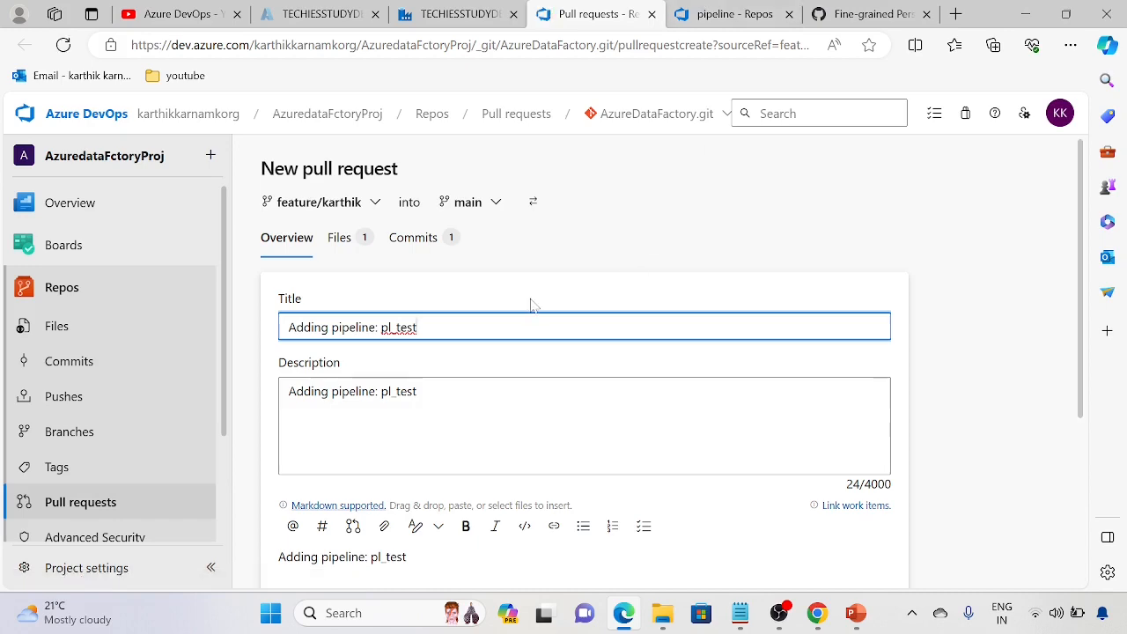
Step: Examine the new pull request's title, description, reviewer, work item and tag fields, and its list of commits
scroll(533, 321, "down", 3)
scroll(533, 338, "down", 1)
left_click(533, 367)
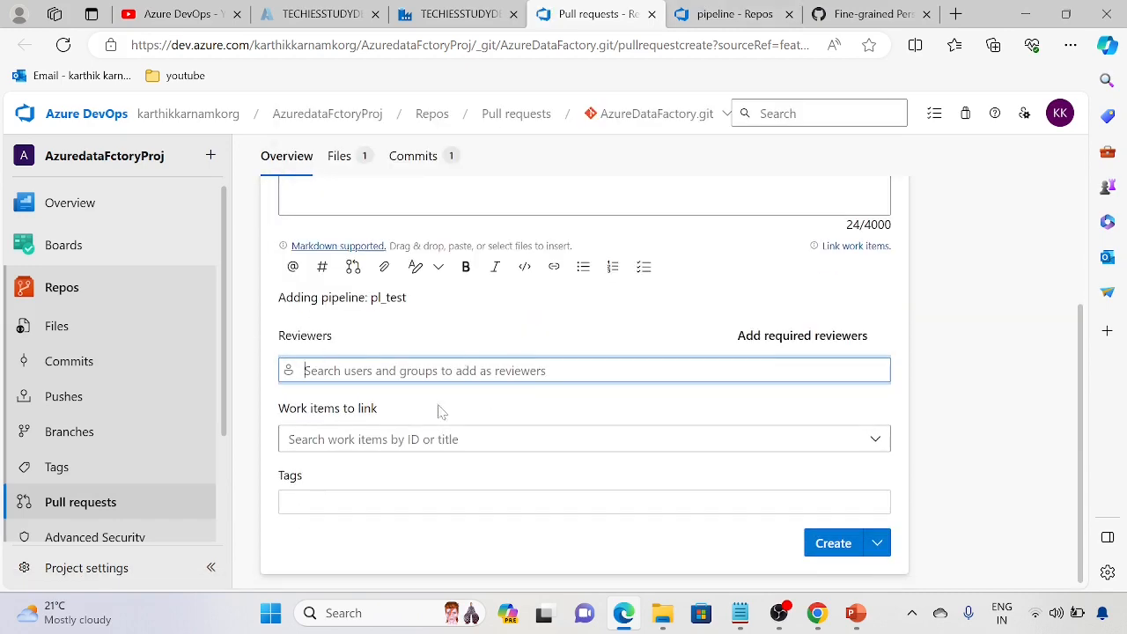
left_click(440, 438)
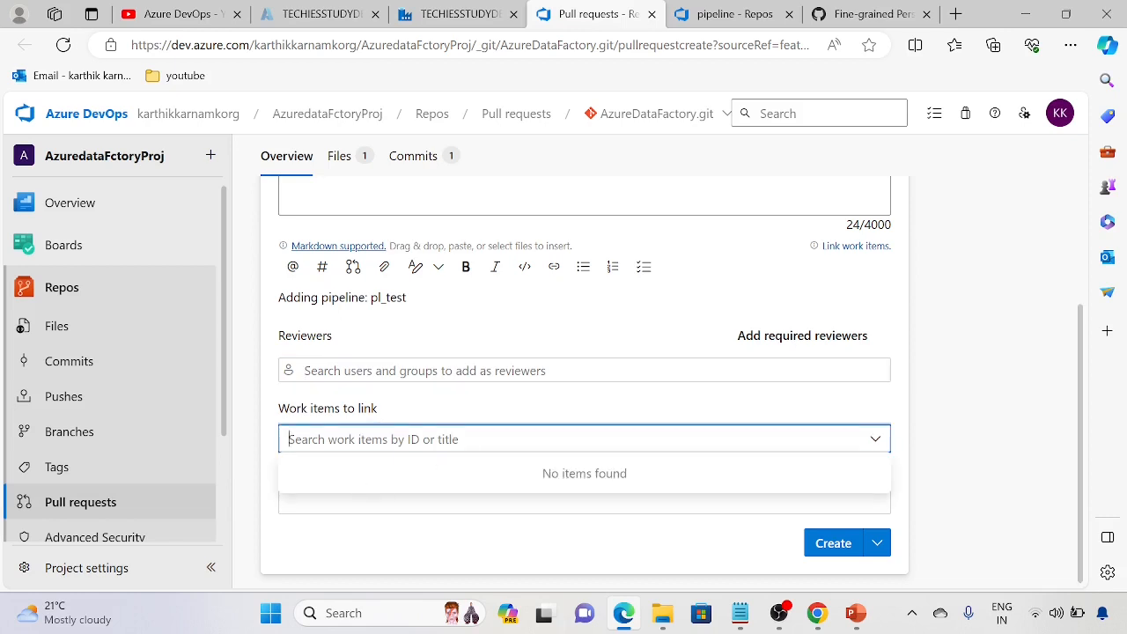
key("Escape")
left_click(389, 504)
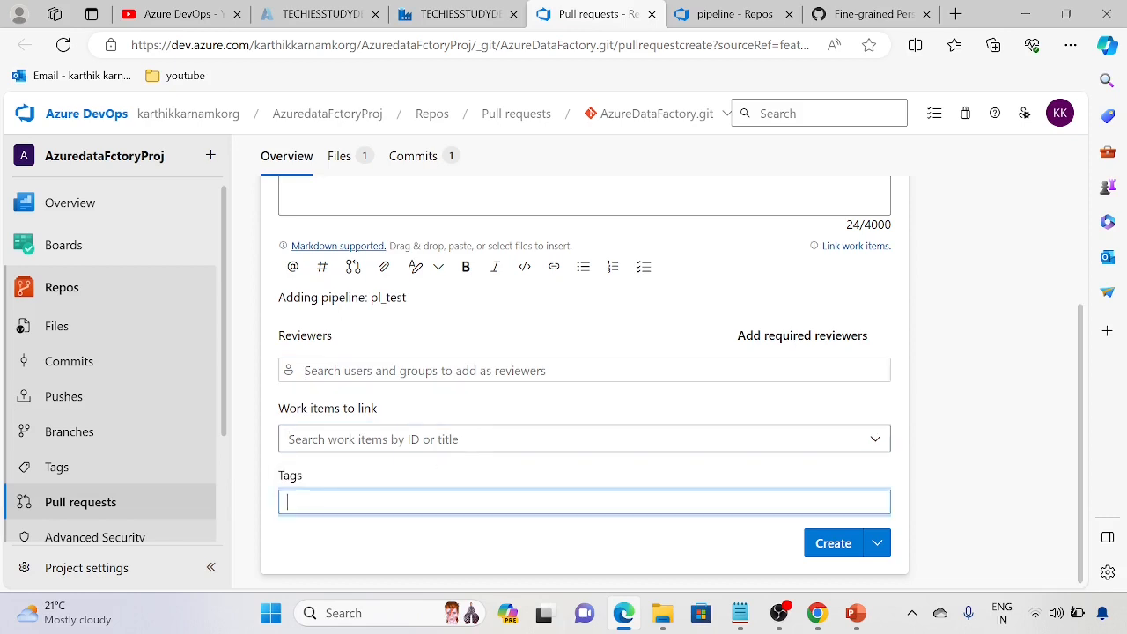
scroll(438, 393, "up", 3)
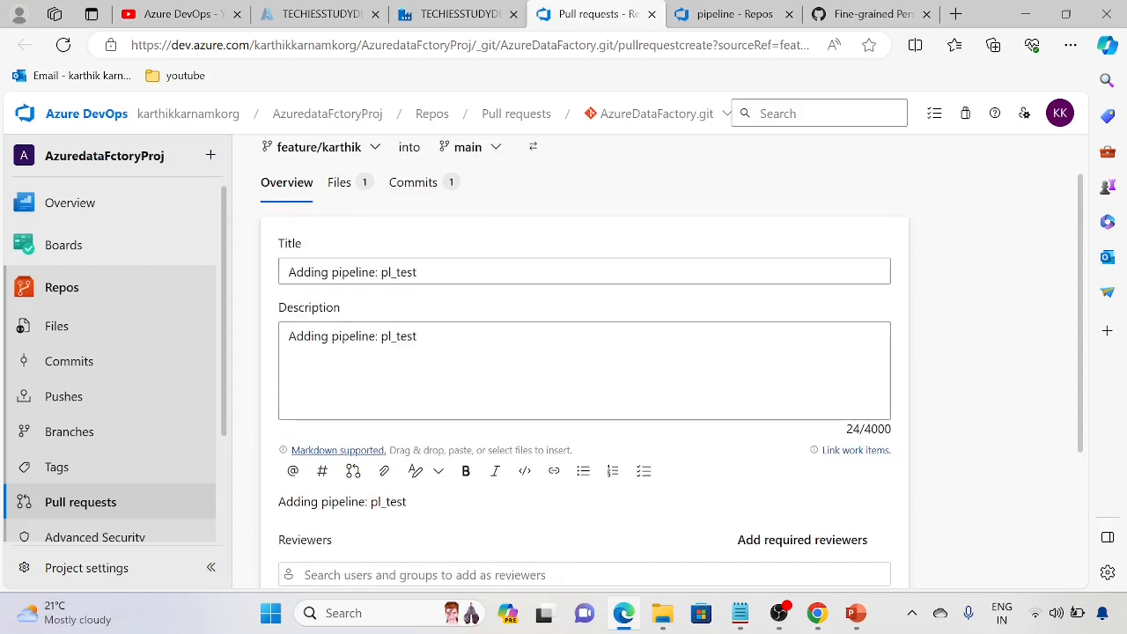
scroll(421, 340, "down", 3)
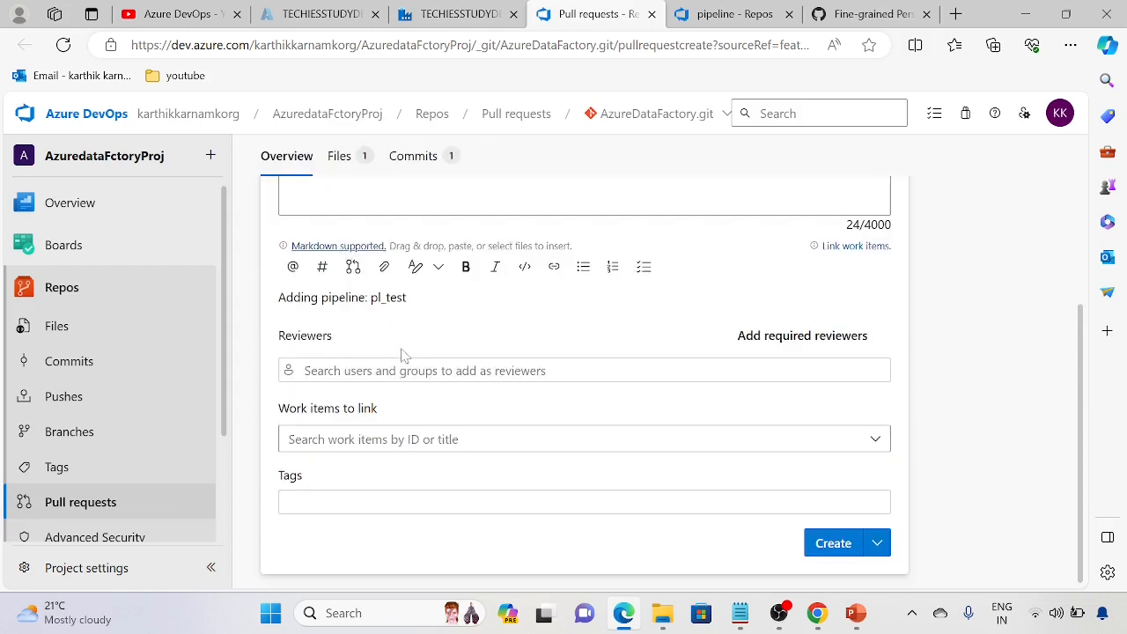
scroll(402, 352, "up", 3)
scroll(436, 397, "down", 3)
scroll(420, 359, "up", 3)
left_click(421, 240)
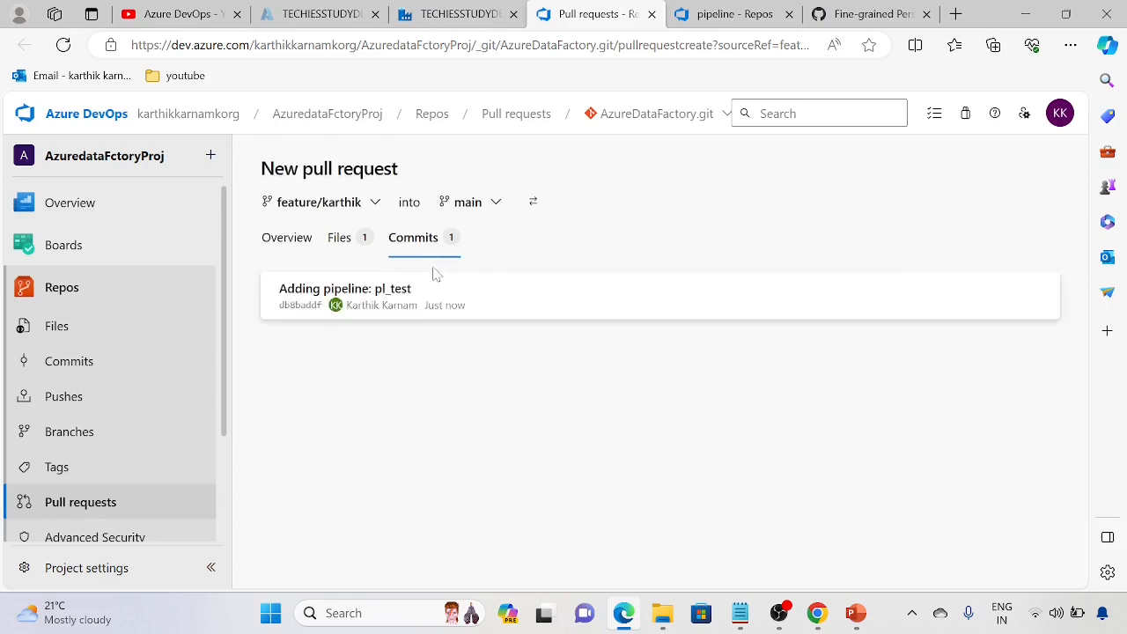
Step: Return to the pull request's overview and create it from the feature branch into main without reviewers, work items or tags
left_click(286, 237)
scroll(828, 422, "down", 3)
scroll(352, 272, "up", 3)
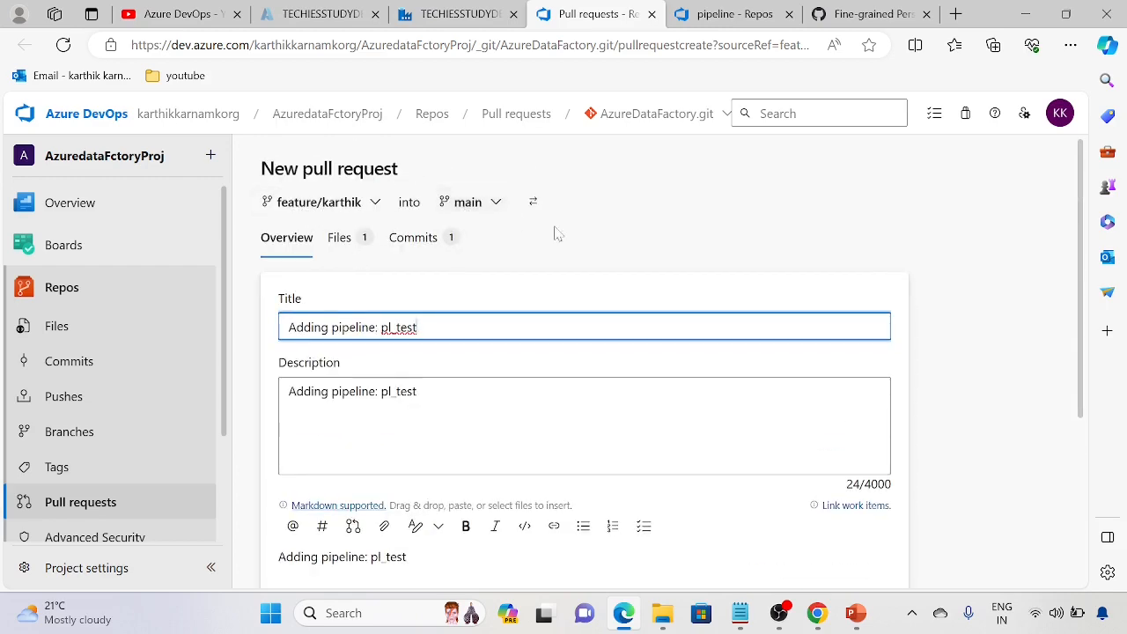
scroll(650, 351, "down", 3)
scroll(784, 531, "up", 1)
scroll(830, 558, "down", 1)
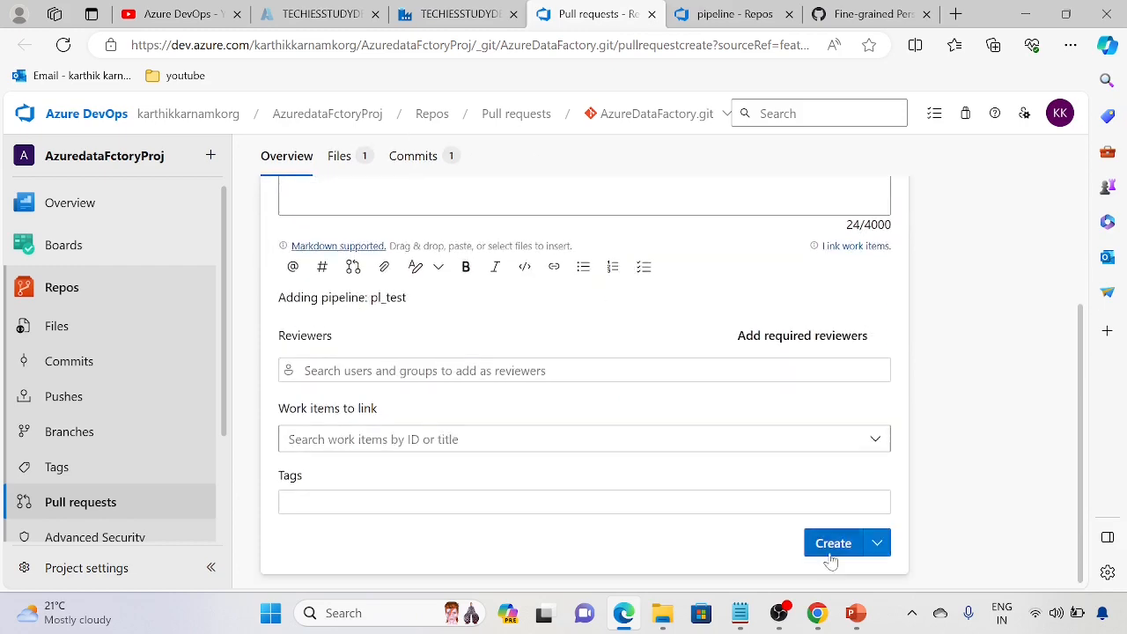
left_click(830, 546)
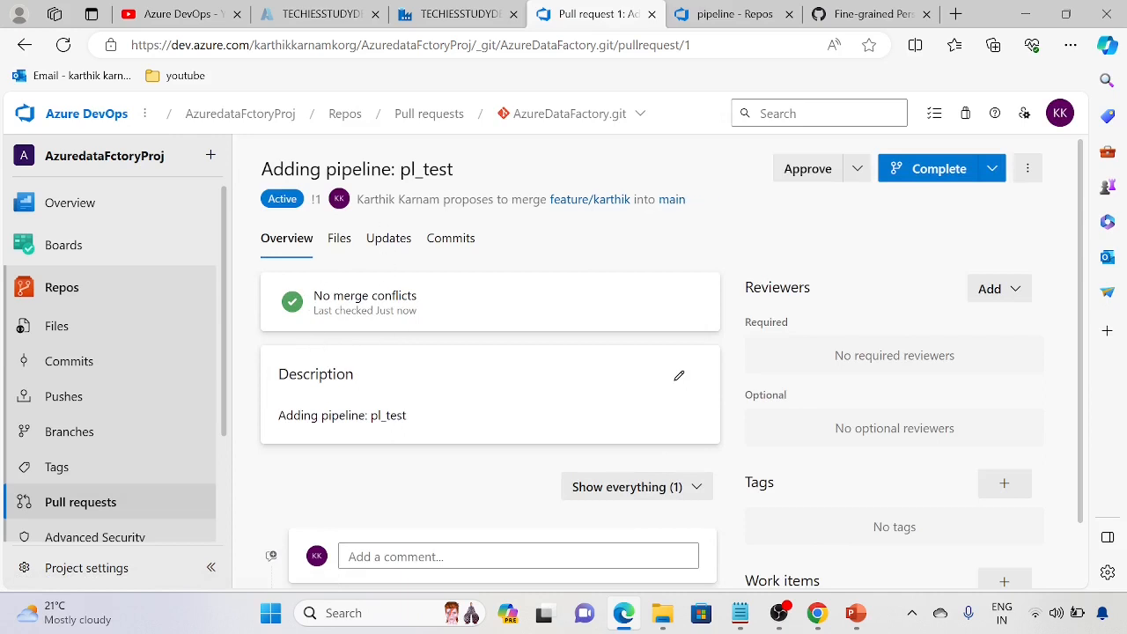
Step: Check the merge conflict status of the pull request and approve it
triple_click(449, 297)
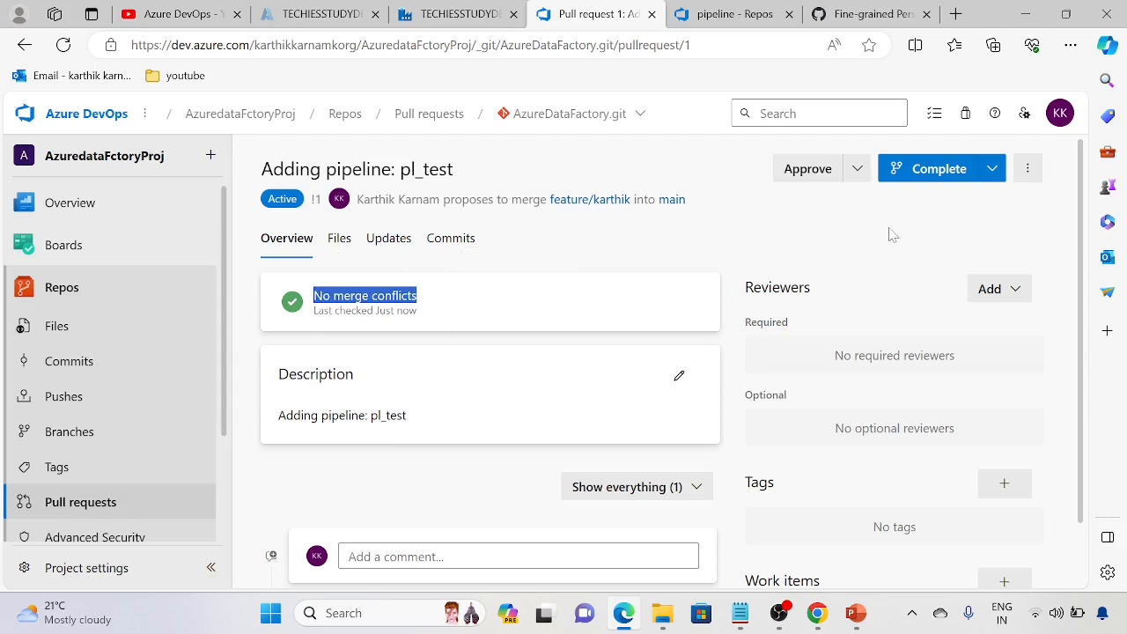
left_click(856, 169)
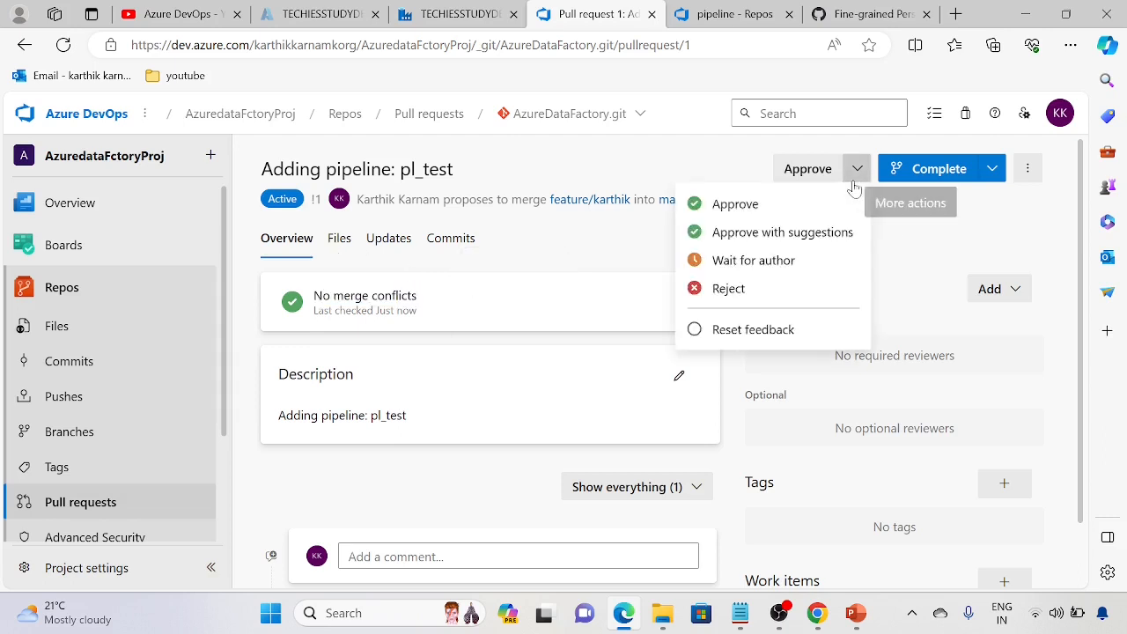
left_click(711, 204)
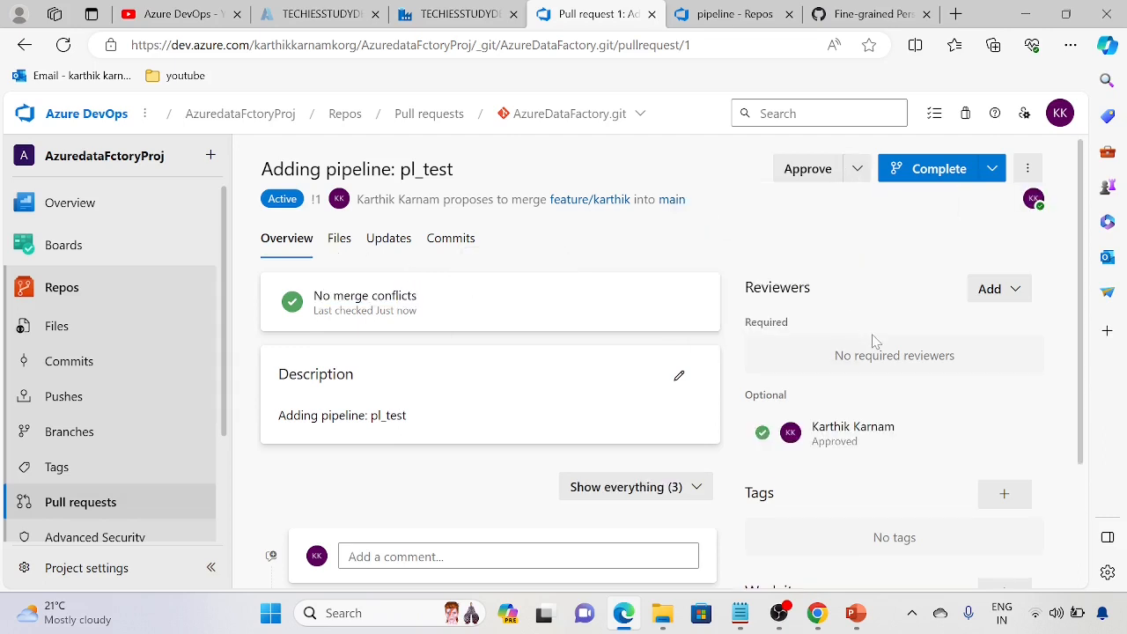
Step: Complete the pull request with merge type Merge (no fast forward), turning off deletion of the feature branch after merging
left_click(991, 168)
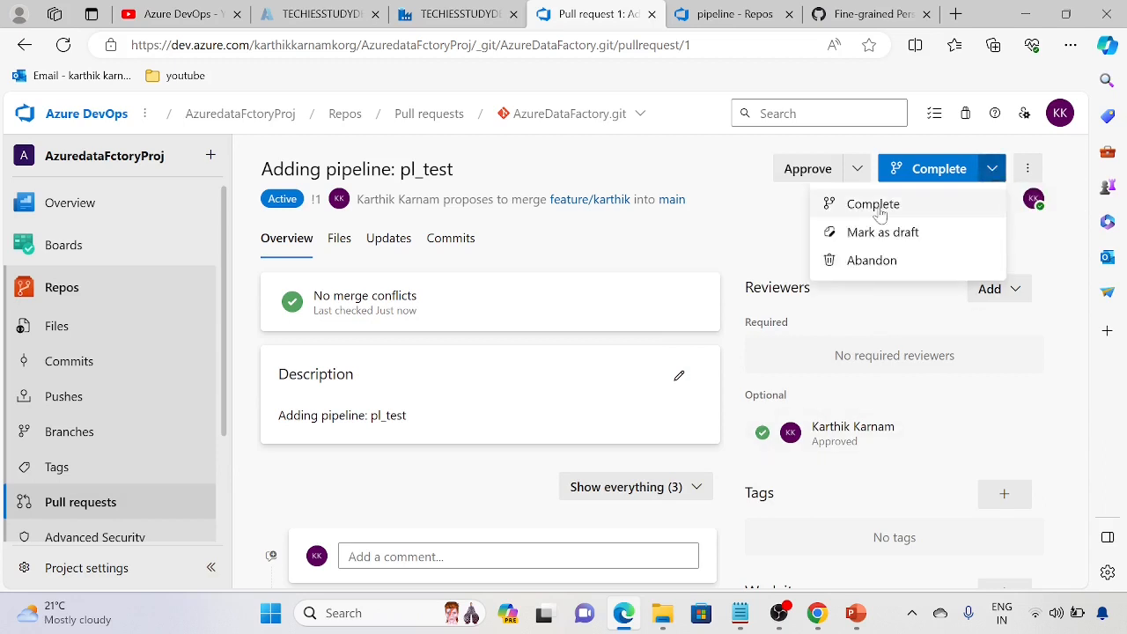
left_click(874, 205)
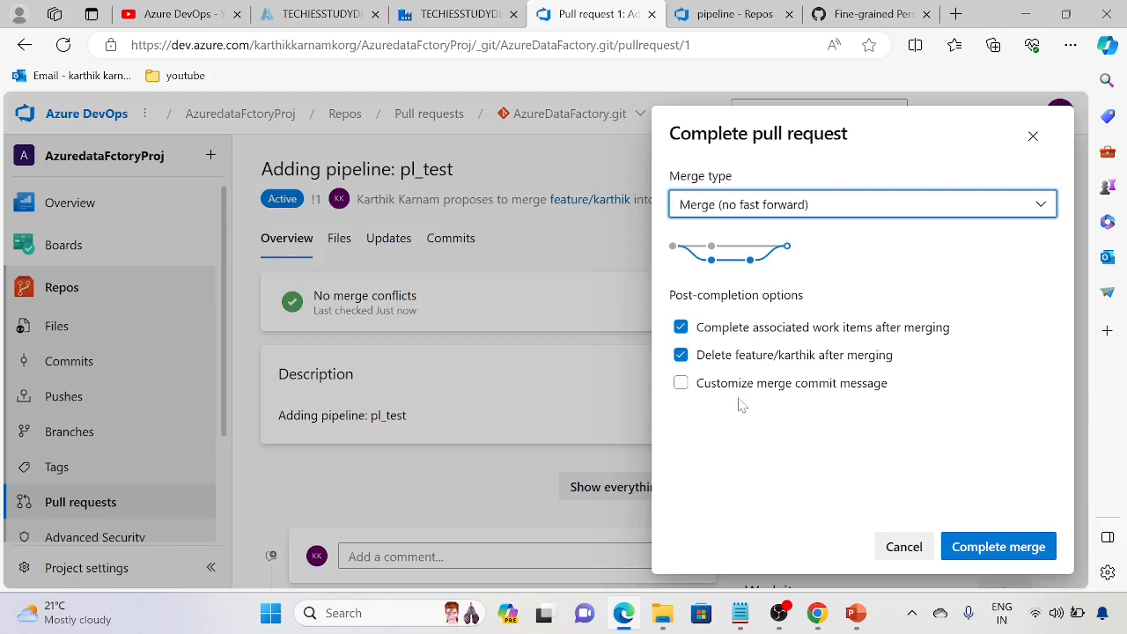
left_click(680, 356)
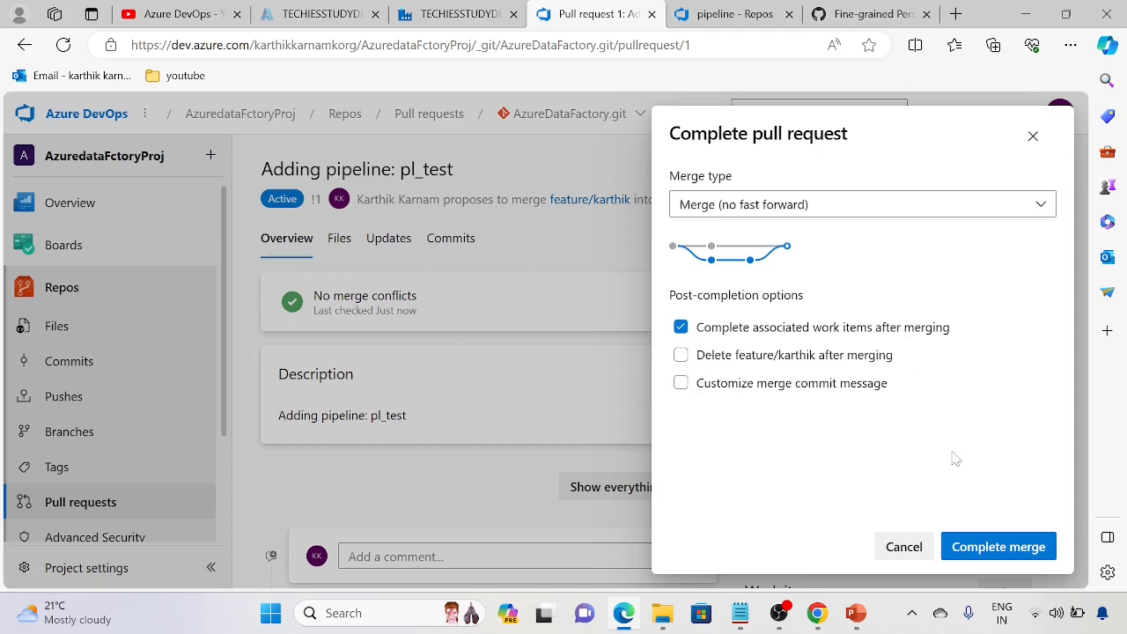
left_click(986, 538)
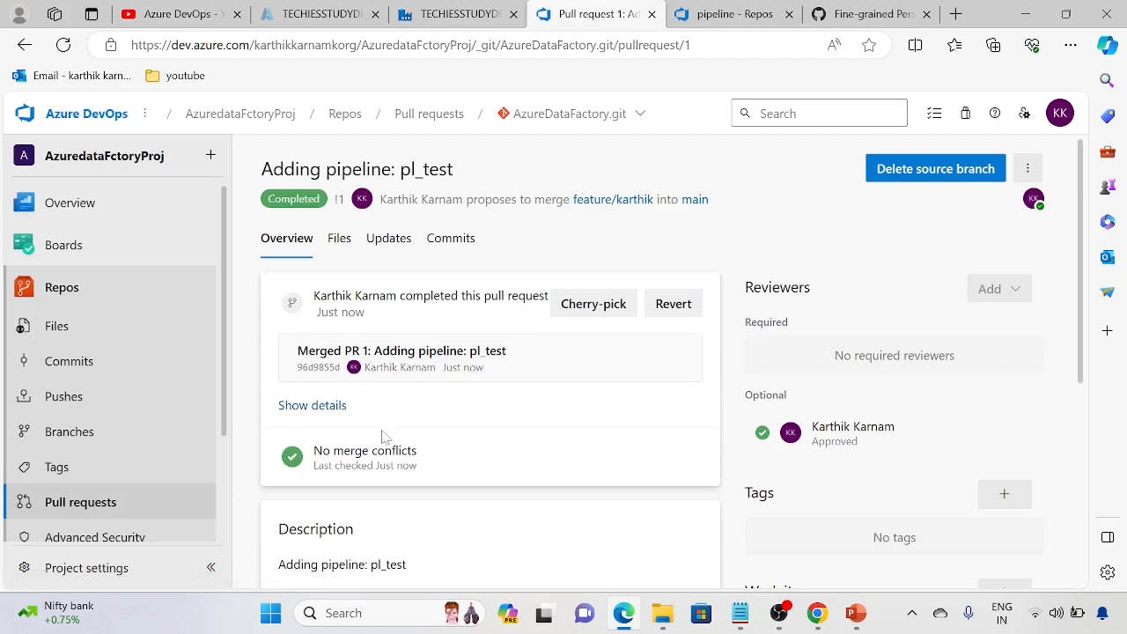
Step: Open the main branch from the repository's branches and check its pipeline folder for pl_test.json
left_click(70, 436)
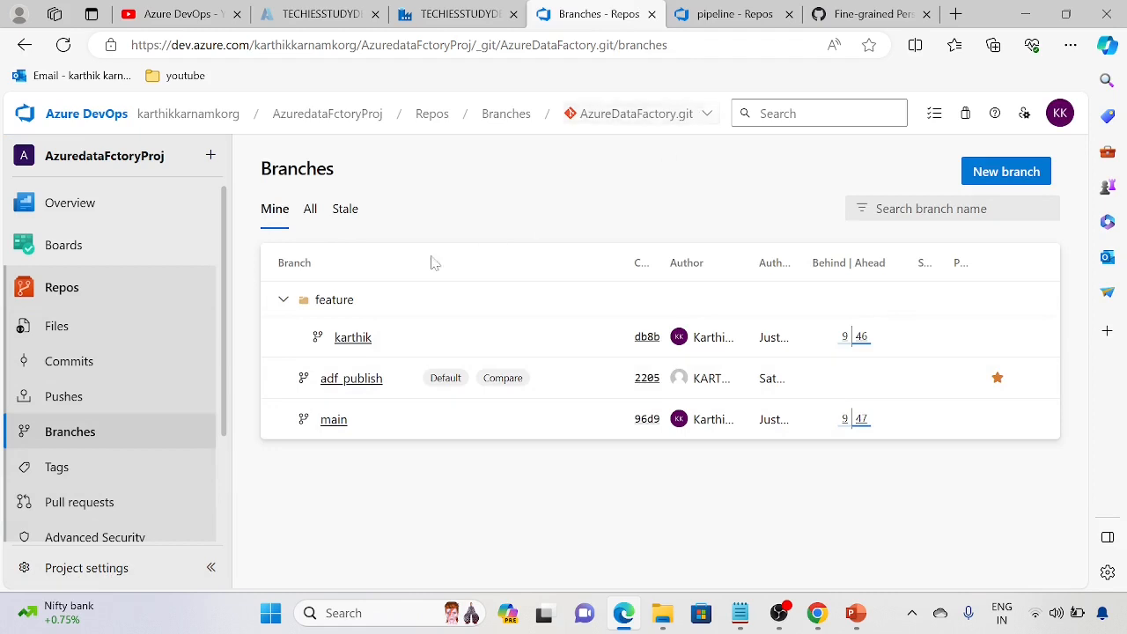
left_click(334, 419)
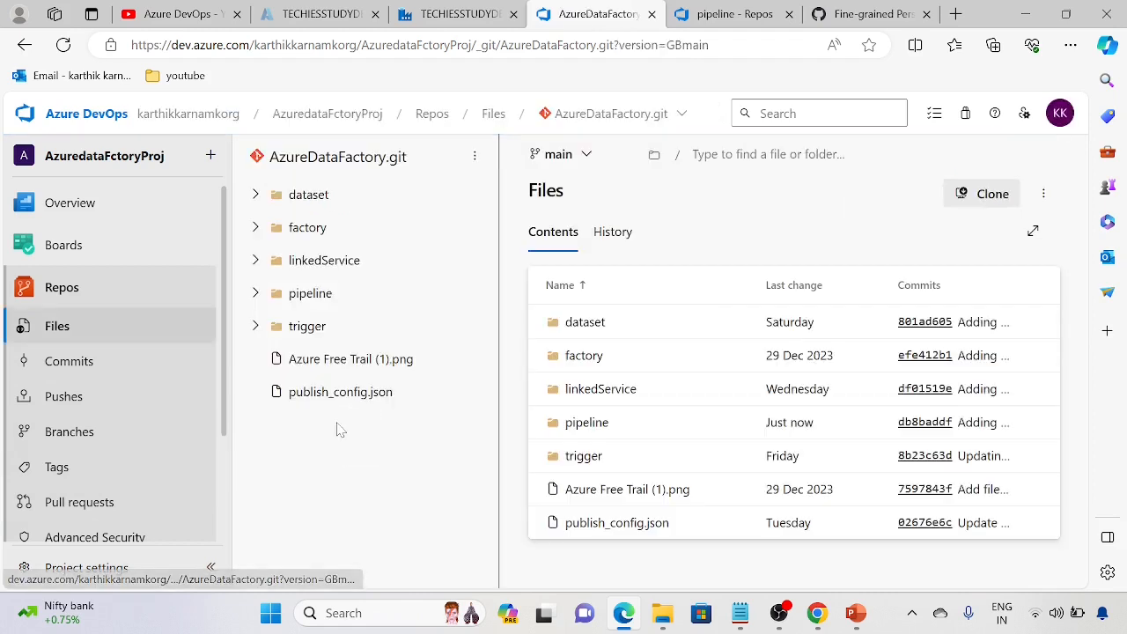
left_click(591, 424)
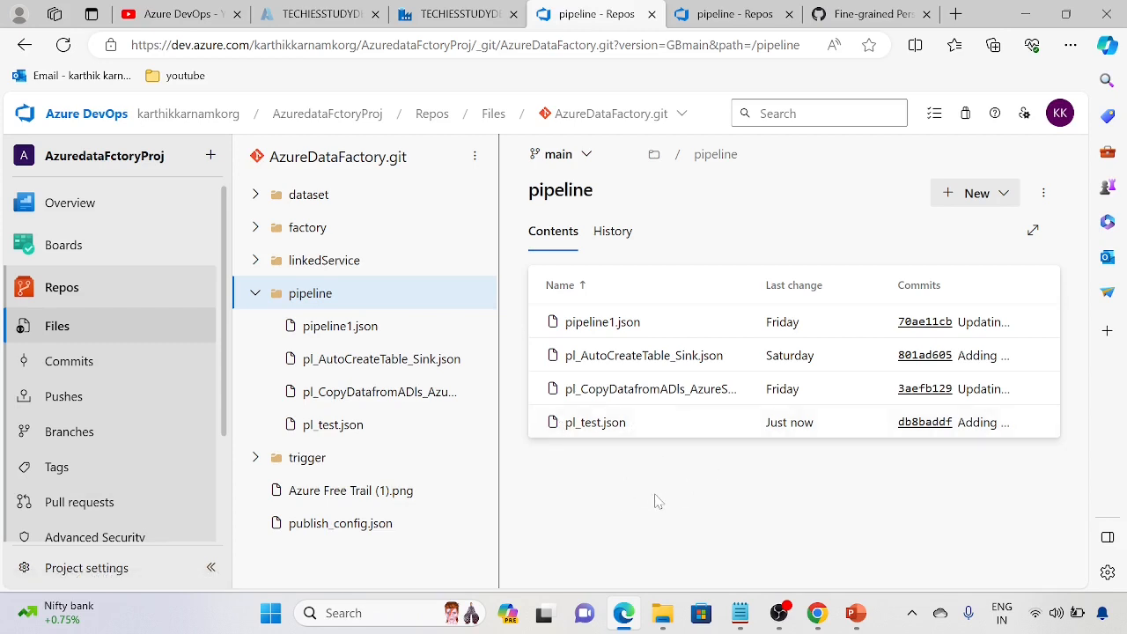
scroll(145, 423, "down", 2)
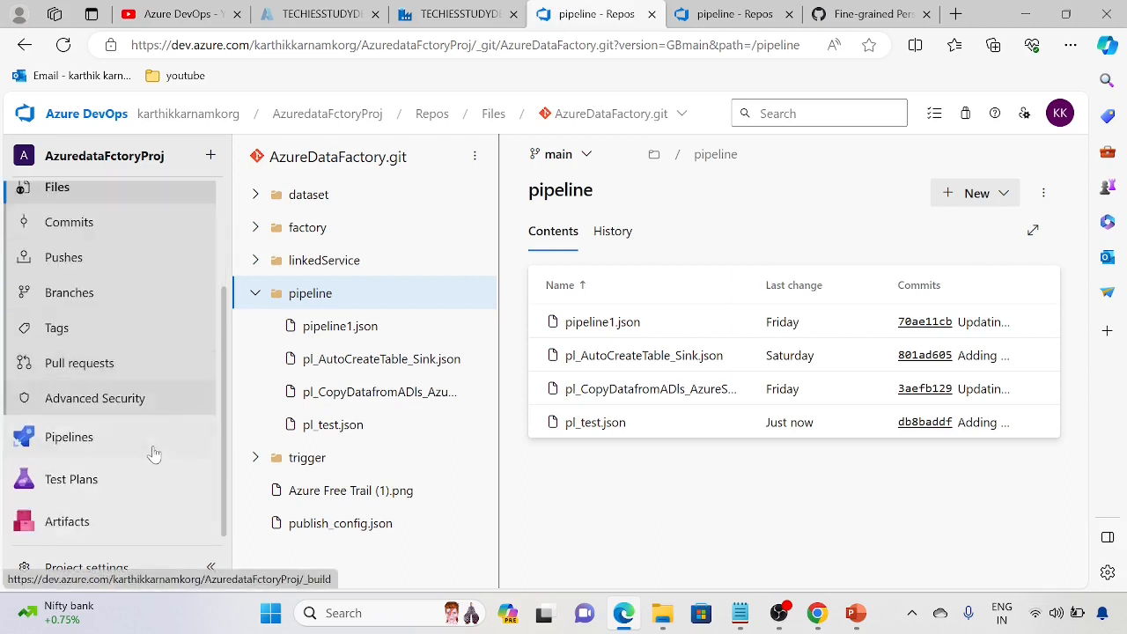
scroll(155, 454, "up", 2)
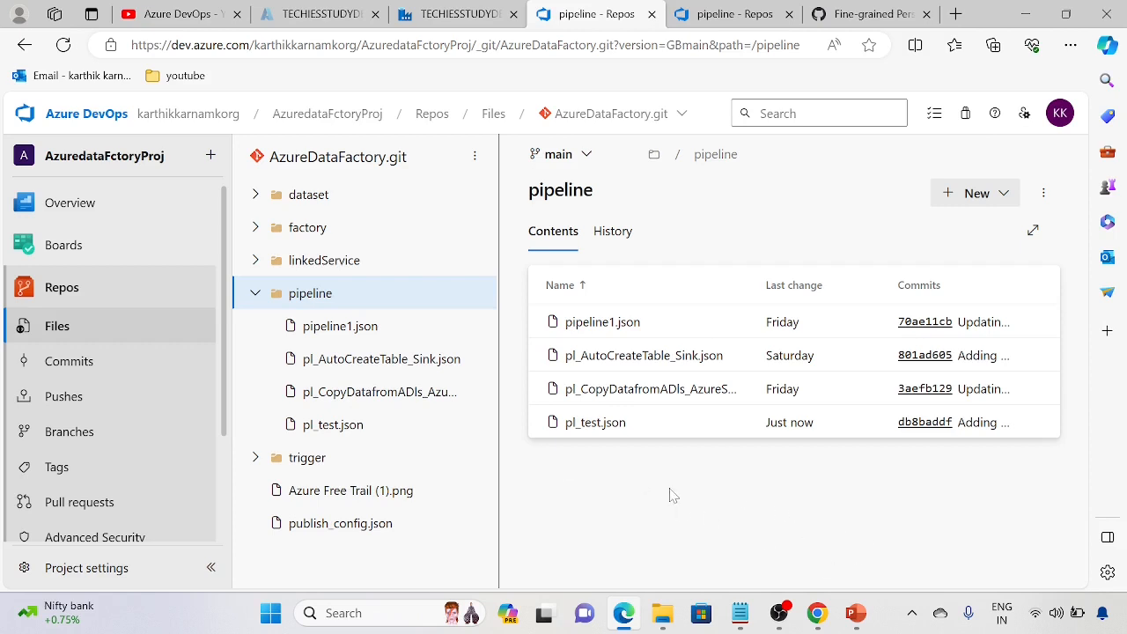
Step: Switch to PowerPoint to view the Merge Conflicts slide
left_click(855, 612)
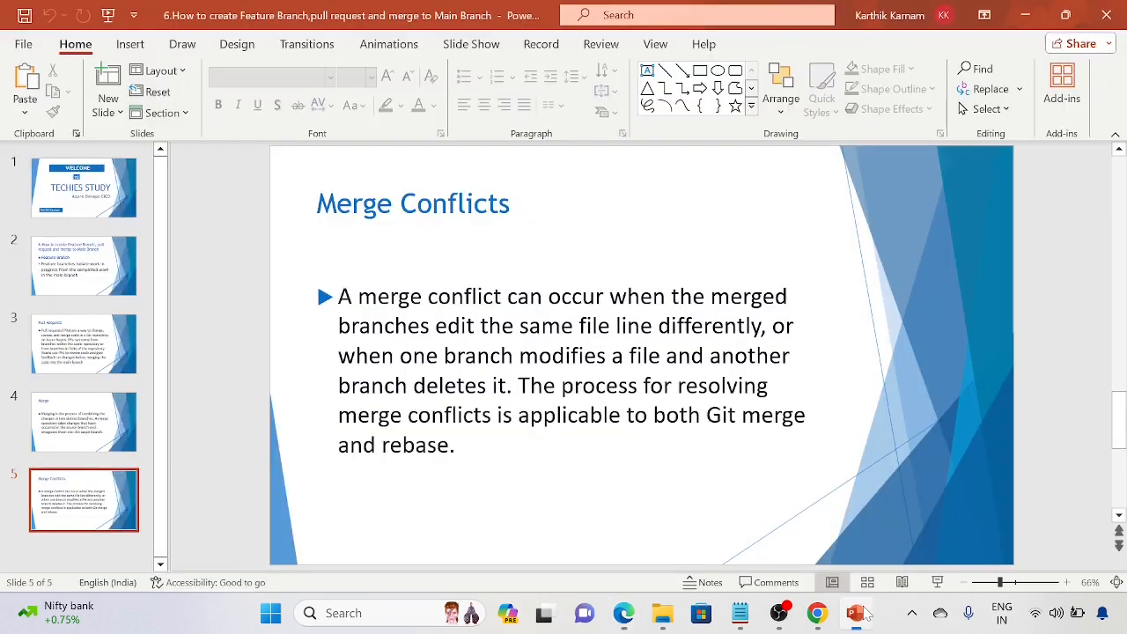